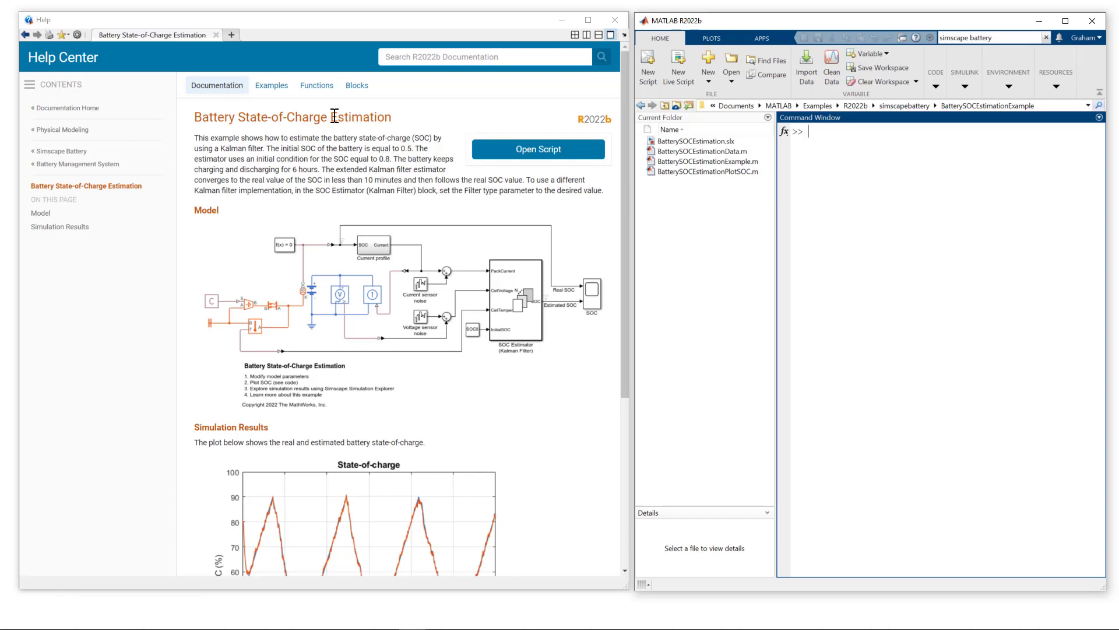
Open the BatterySOCEstimationExample script in the Editor from the example's help page
click(270, 132)
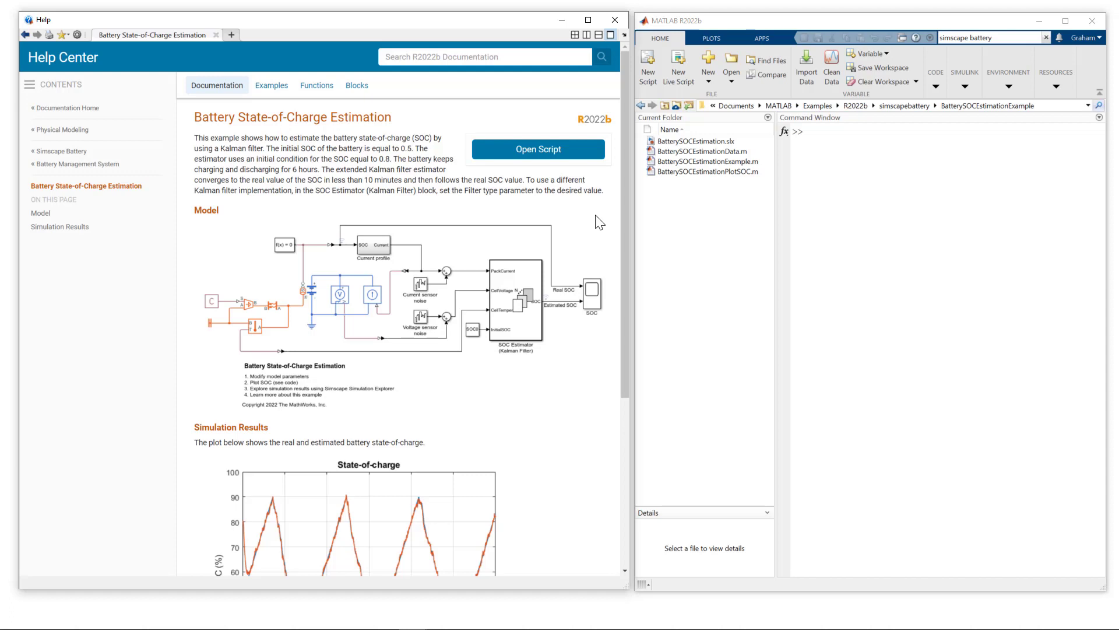
click(537, 151)
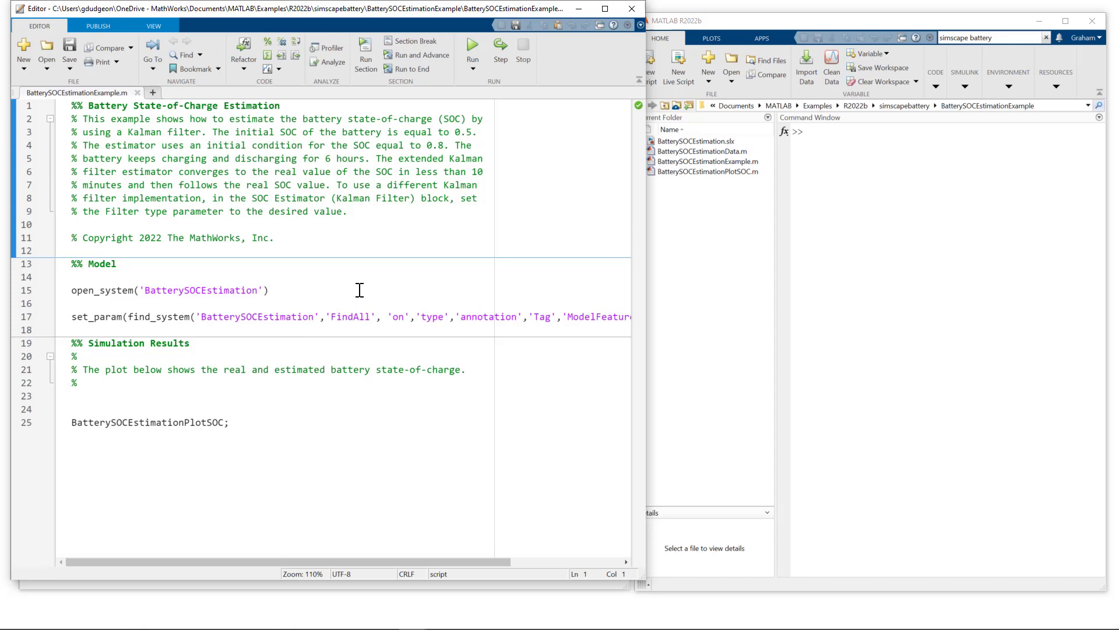
click(582, 11)
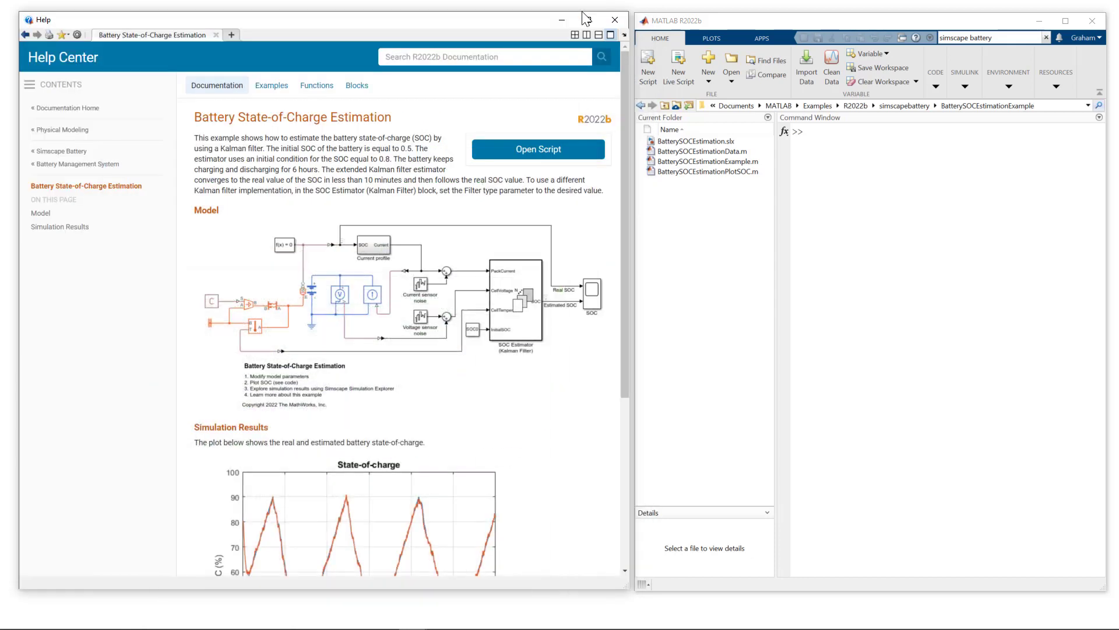
Select the open_system('BatterySOCEstimation') command on line 15 of the script
scroll(446, 299, down, 5)
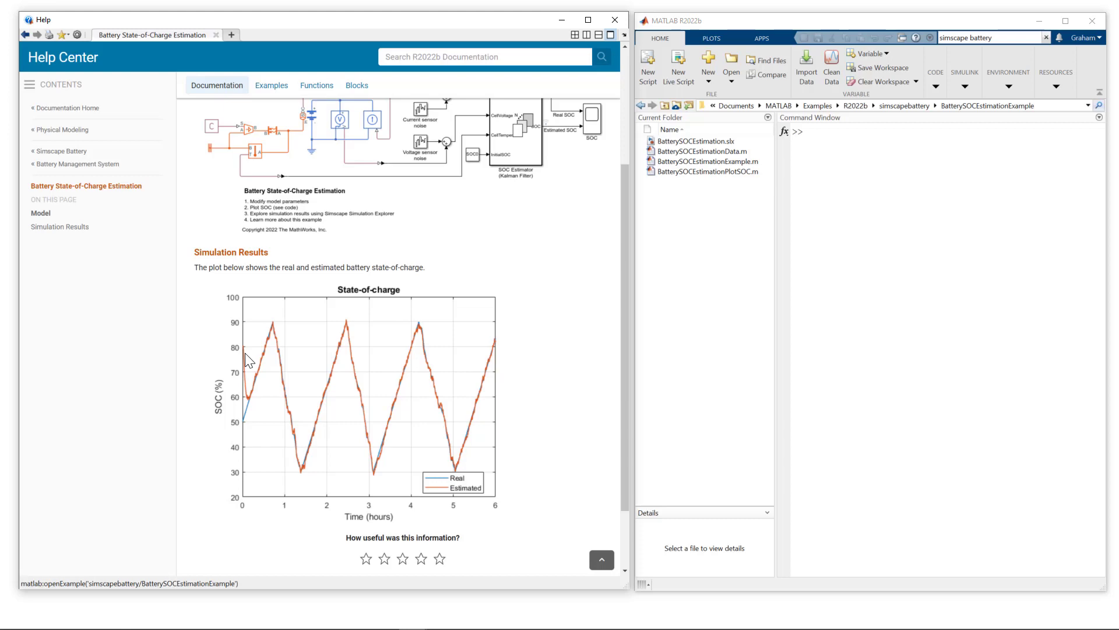
drag(270, 291, 75, 289)
drag(270, 290, 70, 292)
Evaluate the selected open_system line to open the BatterySOCEstimation model, maximized
right_click(81, 290)
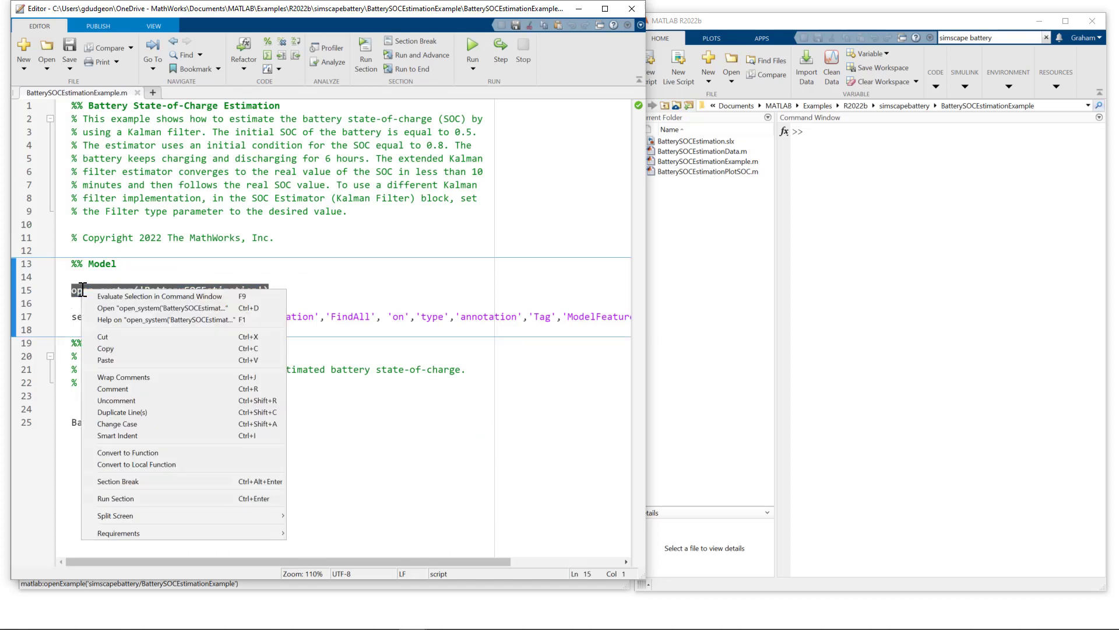
click(117, 295)
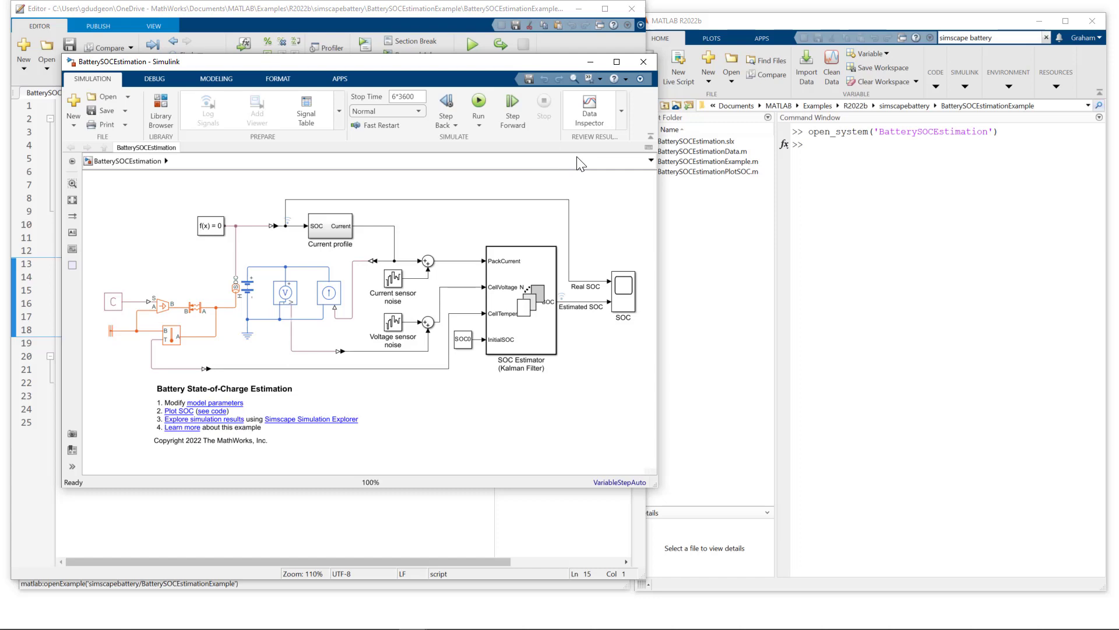
click(617, 63)
Simulate the model and open the SOC scope showing Real SOC versus Estimated SOC
key(space)
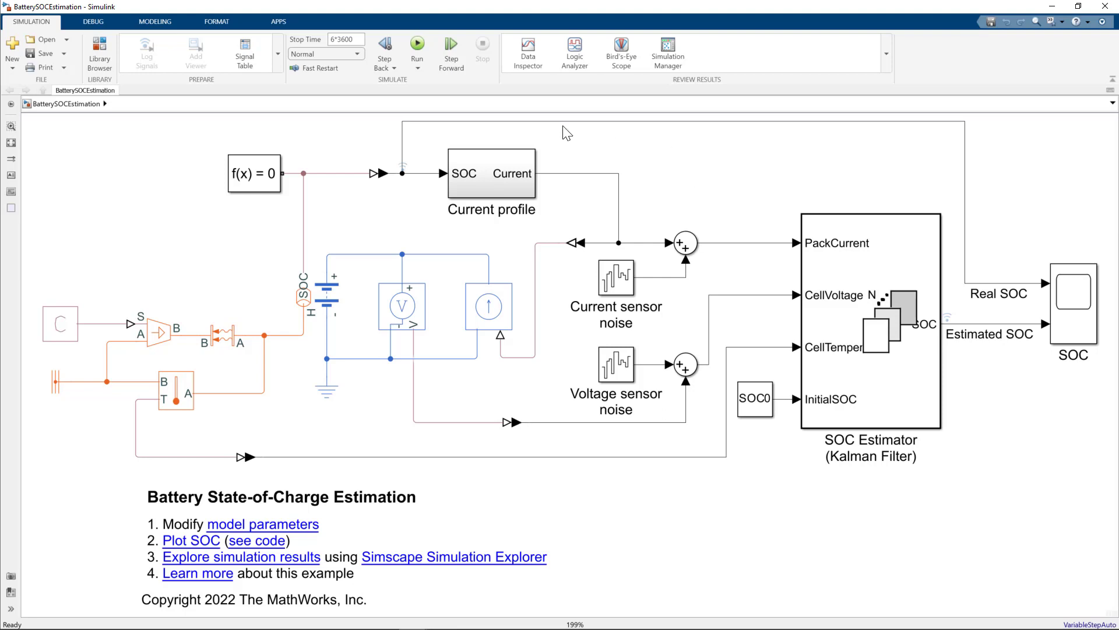
click(419, 49)
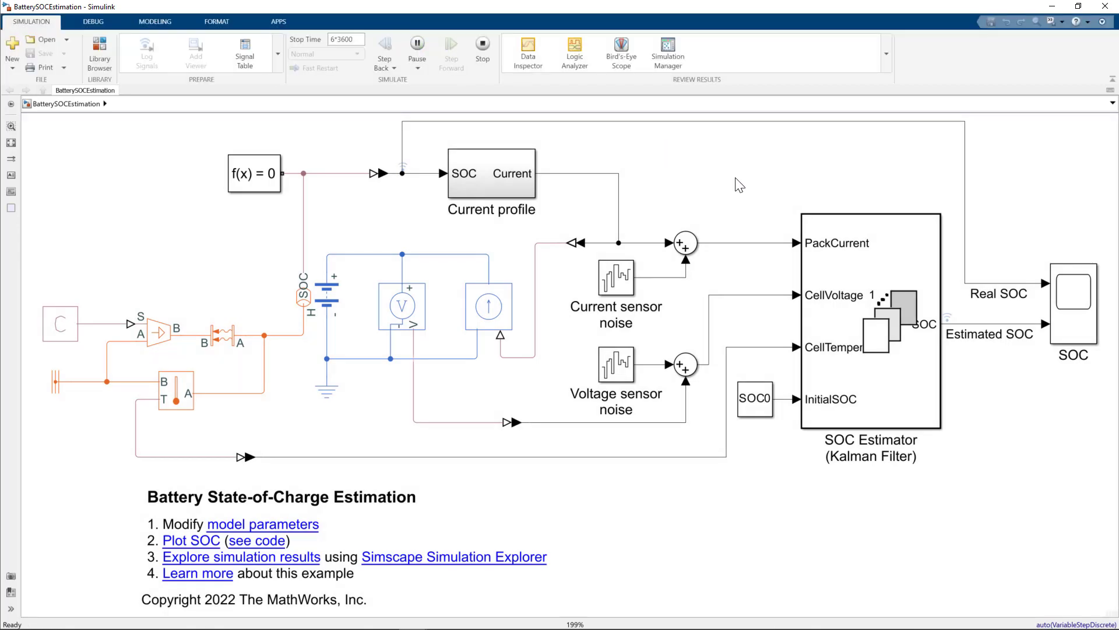
double_click(1081, 325)
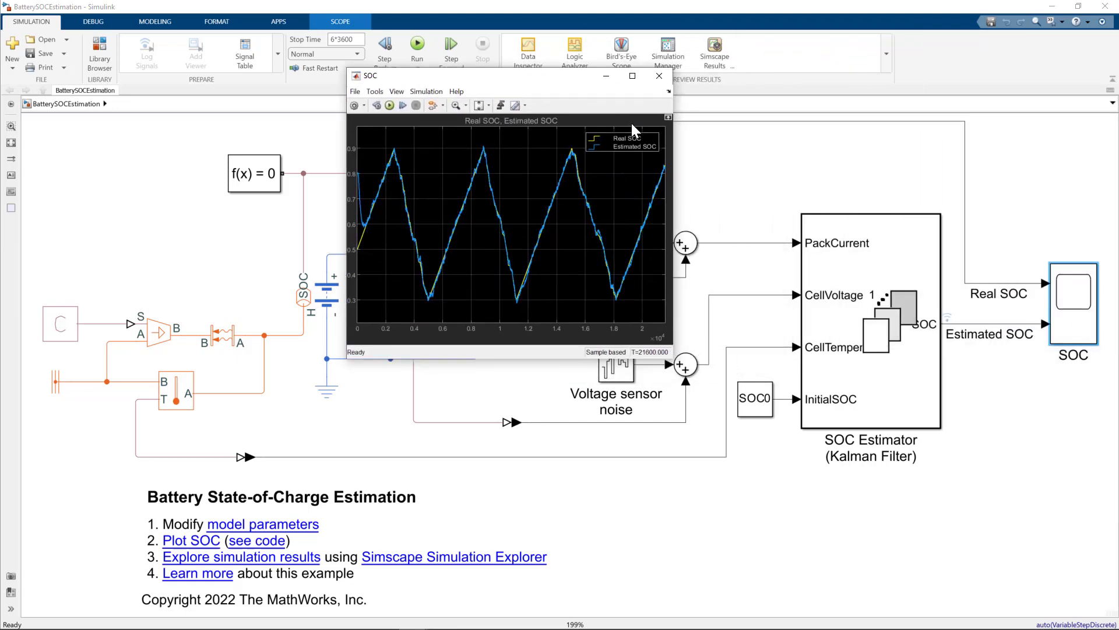
Maximize the SOC scope window so the Real and Estimated SOC curves fill the screen
click(633, 76)
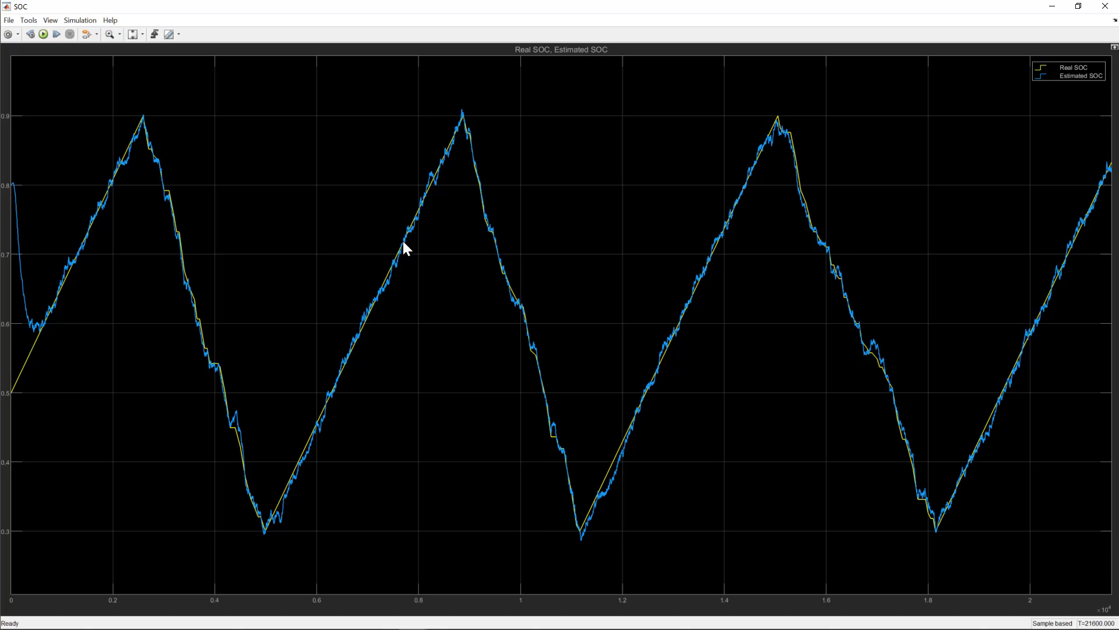
Close the SOC scope and check the logging badges on the Estimated SOC and Current profile SOC signals
click(1105, 6)
click(674, 162)
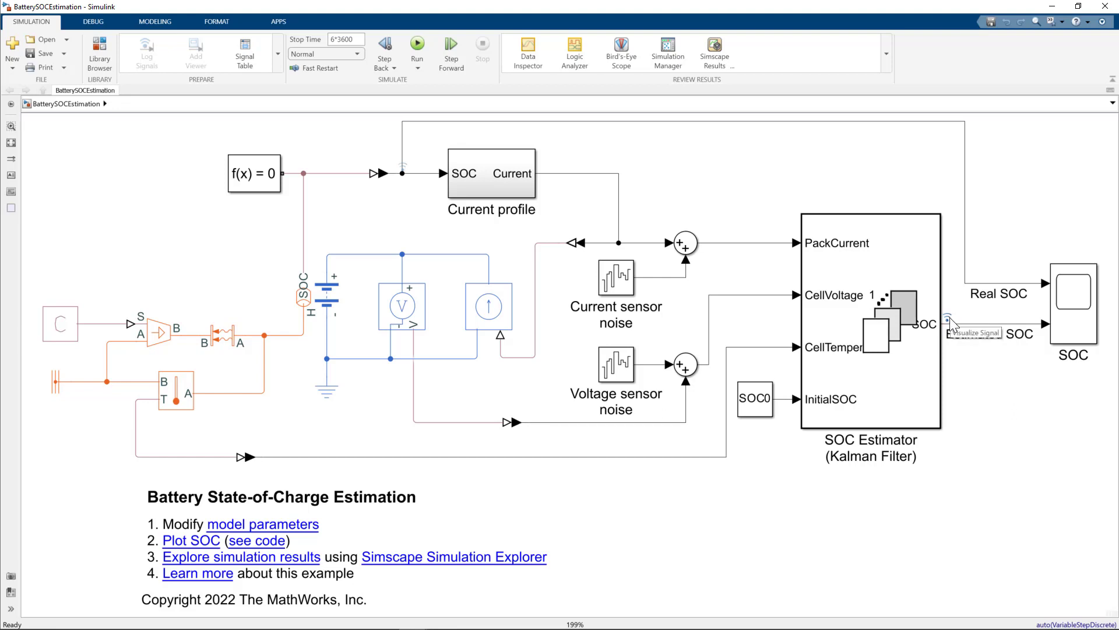
click(1001, 331)
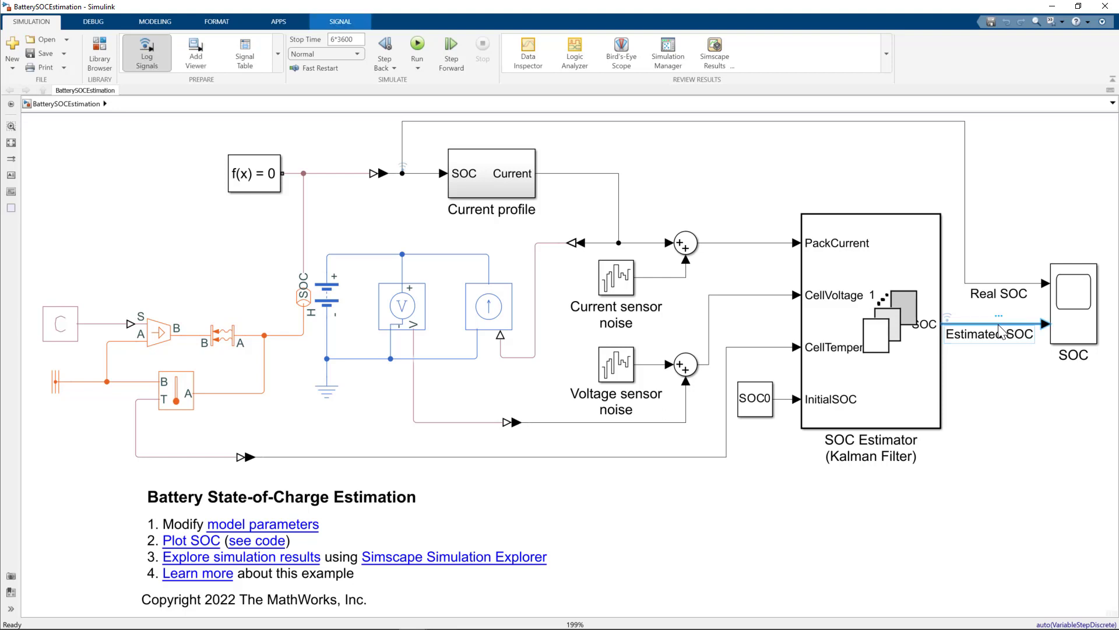
mouse_move(1002, 316)
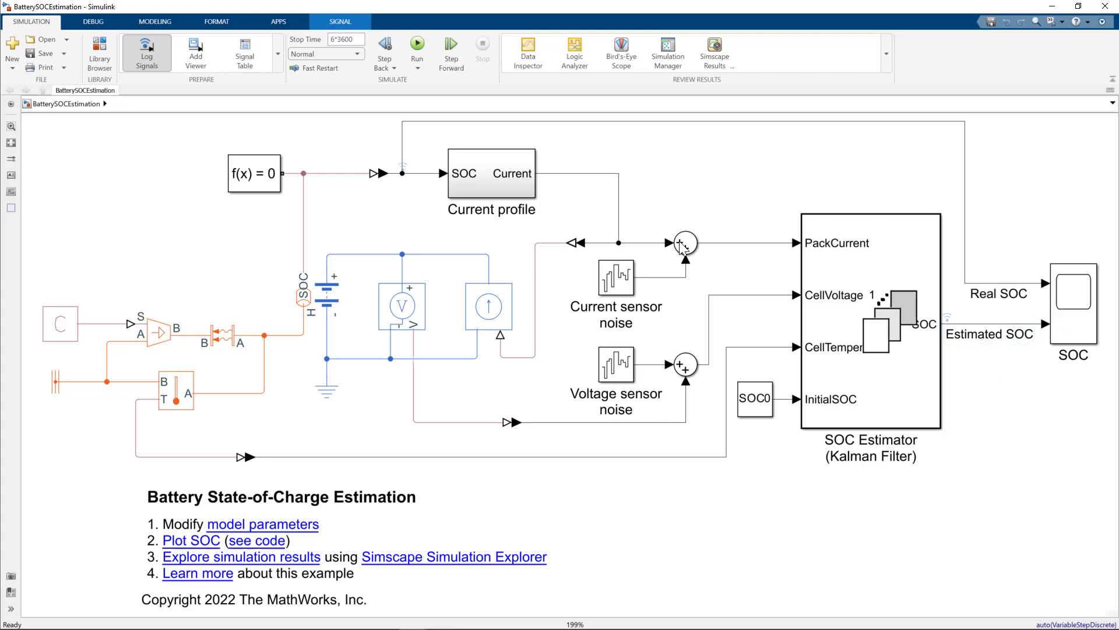
click(424, 182)
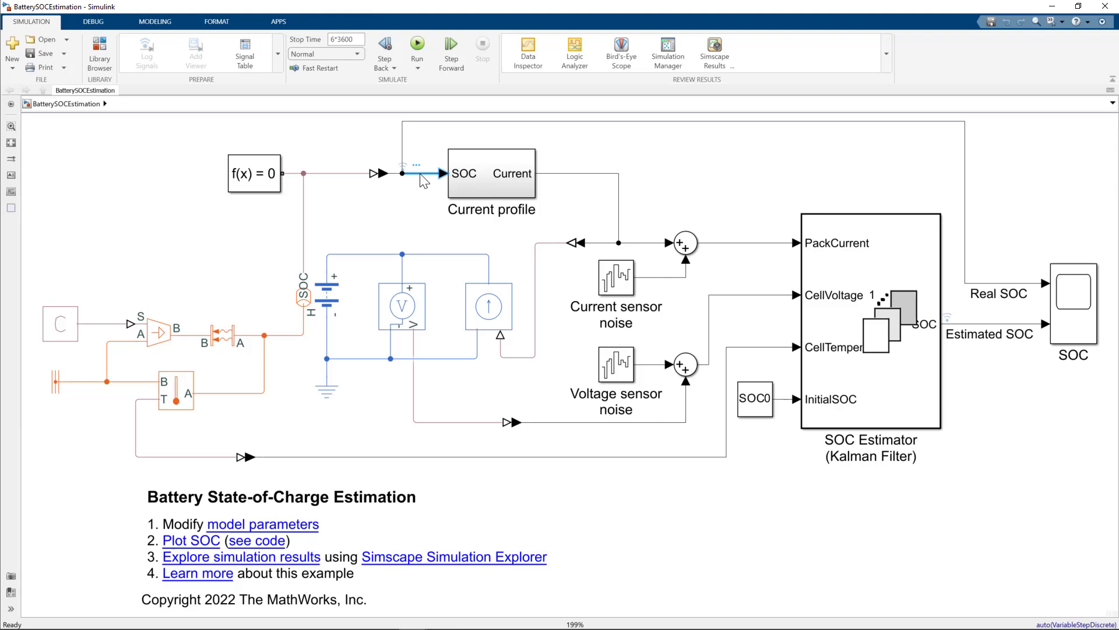
click(424, 182)
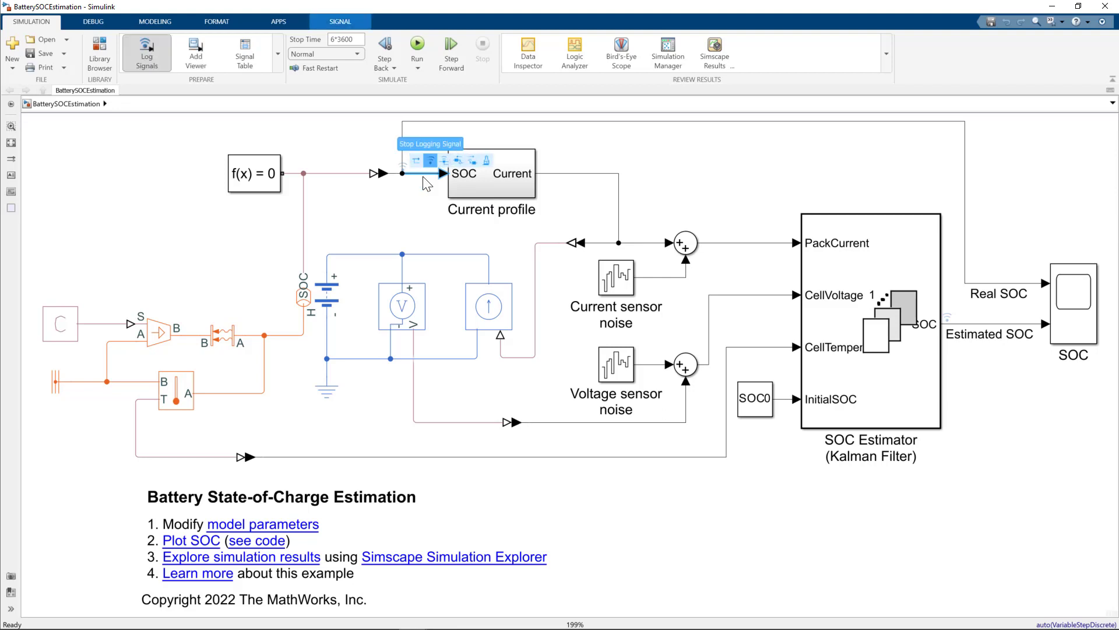
click(418, 198)
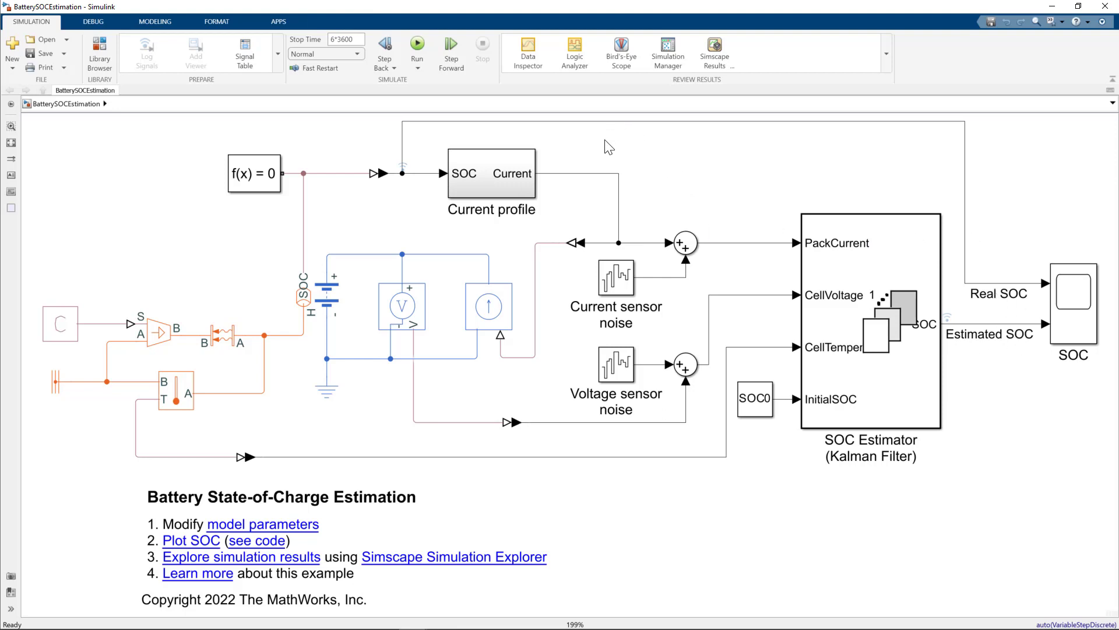
Launch Simulation Data Inspector and tick real_soc and est_soc under Run 1 to overlay them
click(533, 51)
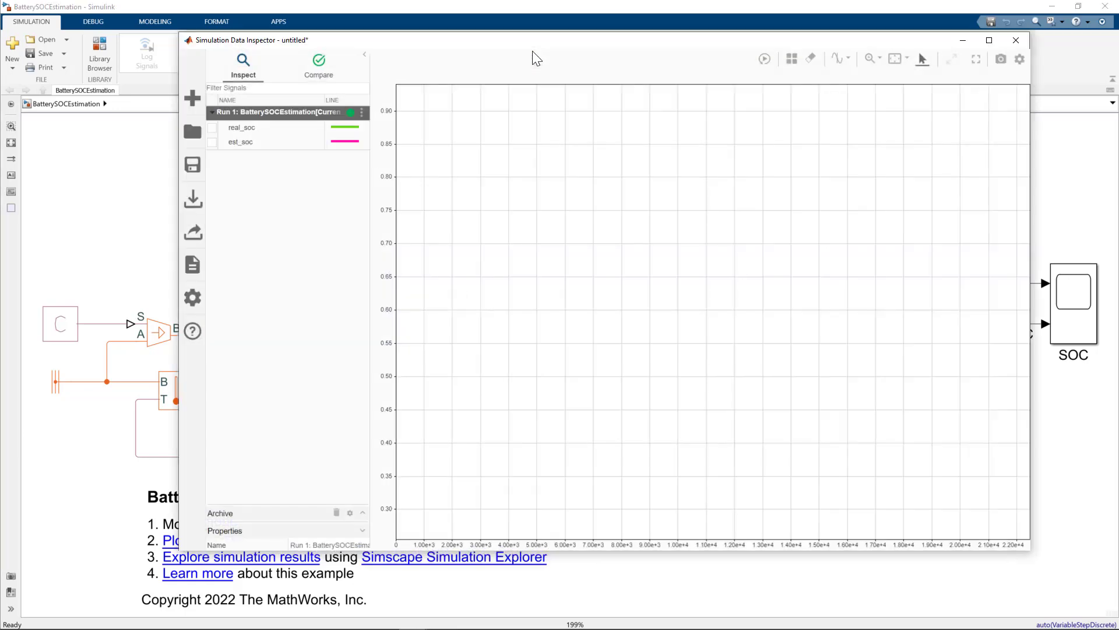
click(212, 127)
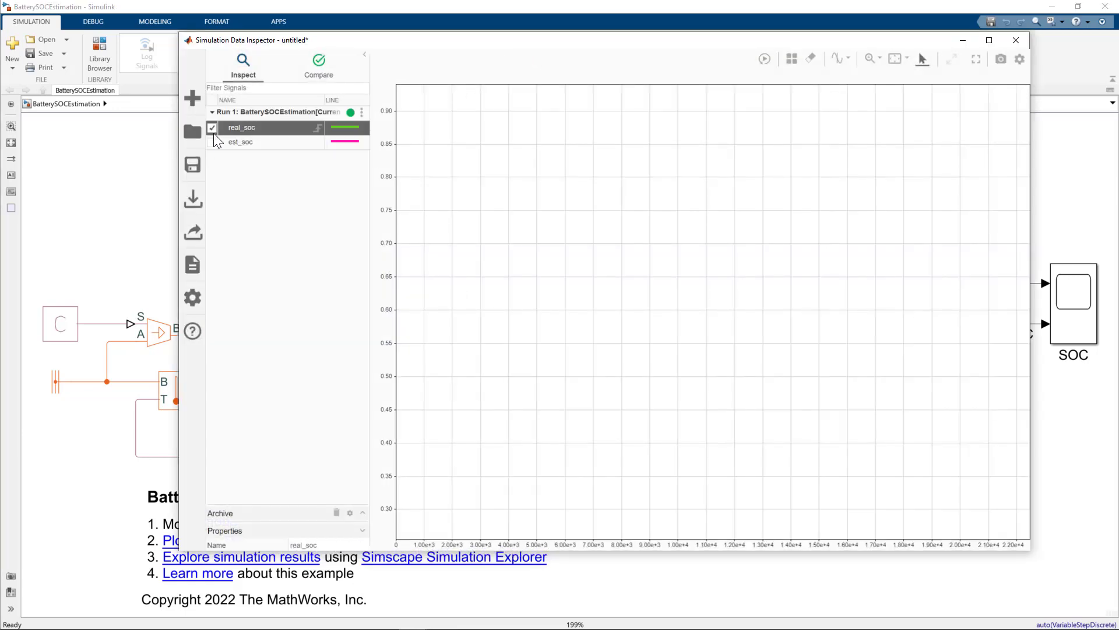
click(212, 141)
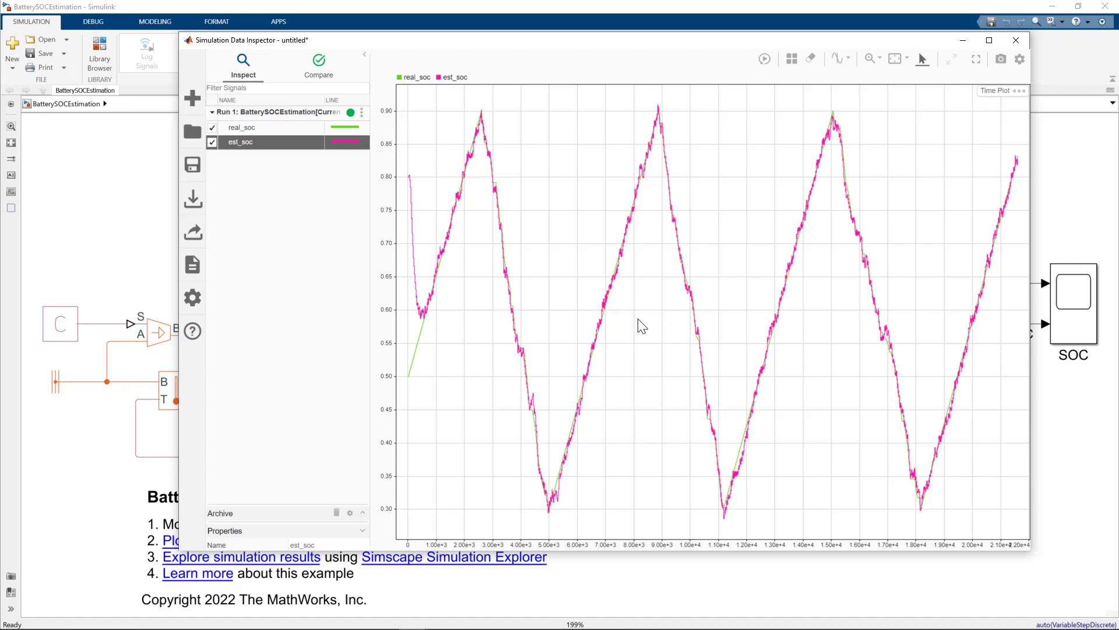
Open the Battery (Table-Based) block parameters listing SOC_vec, T_vec, V0_mat, R0_mat and AH
click(137, 258)
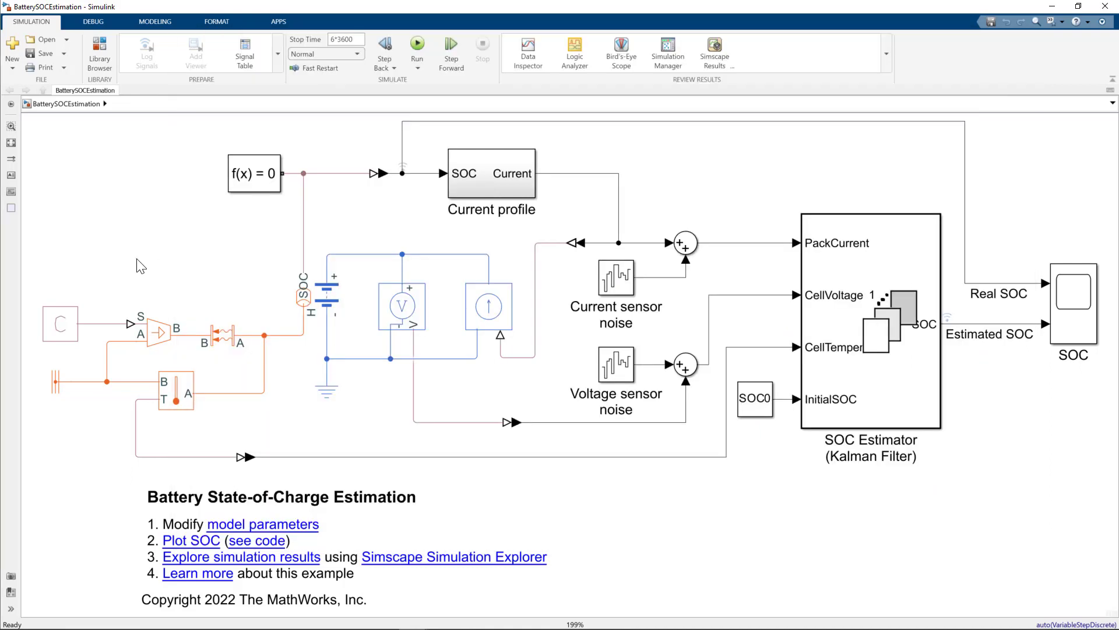
click(326, 301)
double_click(325, 302)
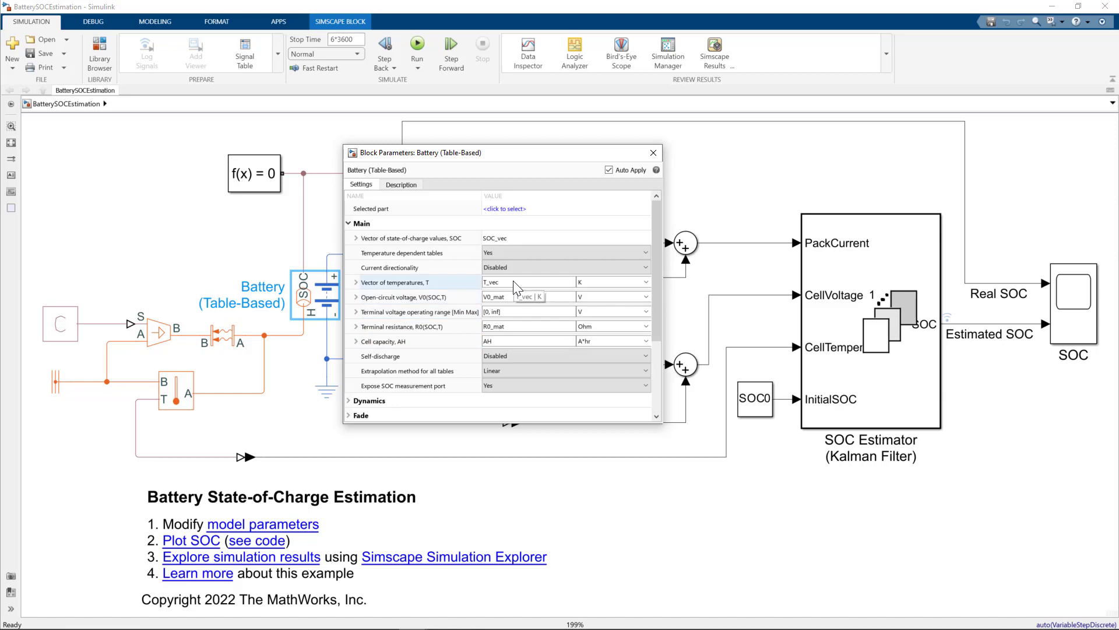
Display SOC_vec, T_vec, V0_mat, R0_mat and AH in the MATLAB Command Window
key(alt+Tab)
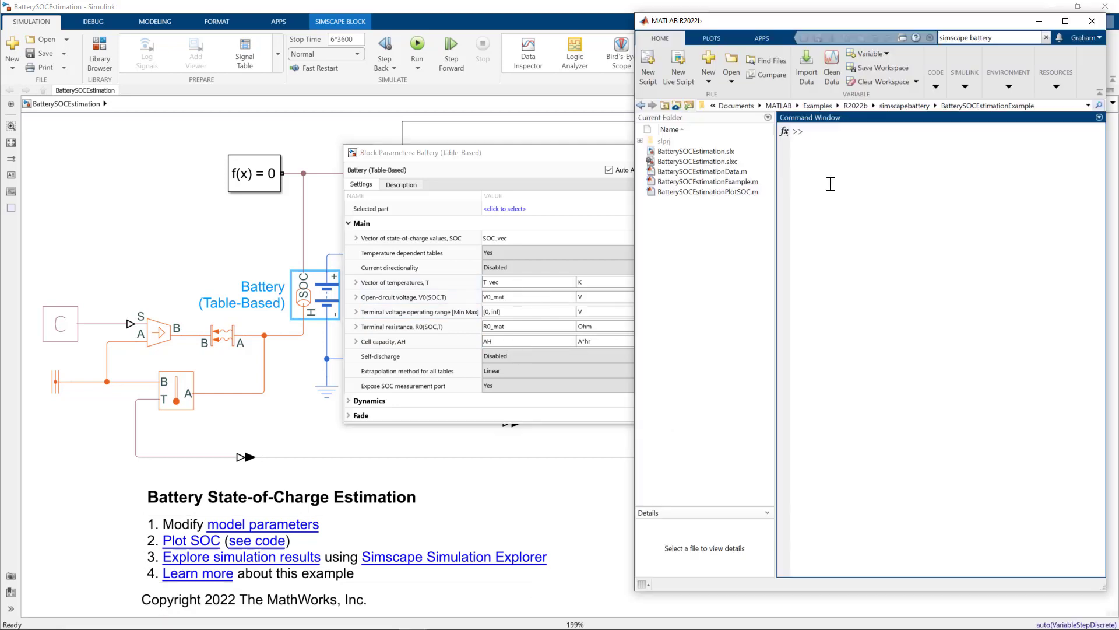
text(SO)
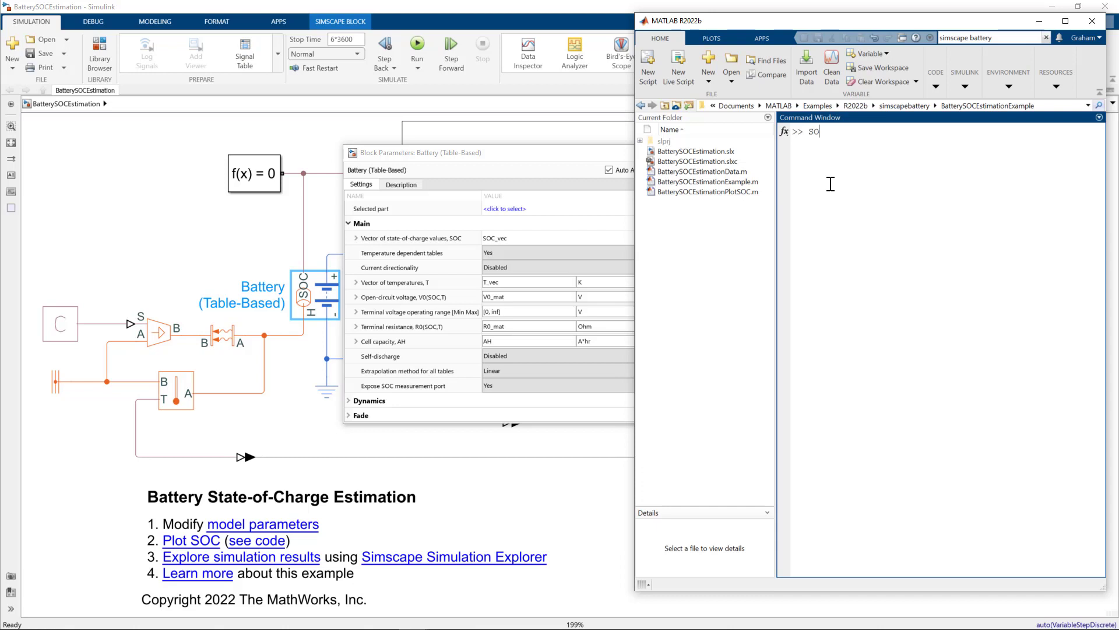
text(C_vec)
key(Return)
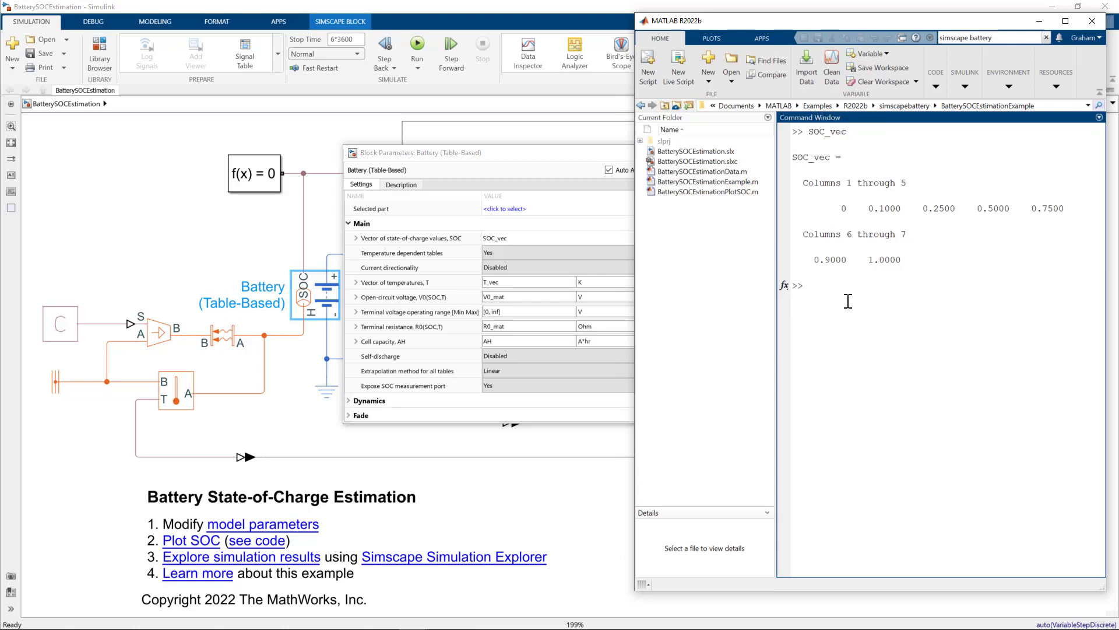
text(T_vec)
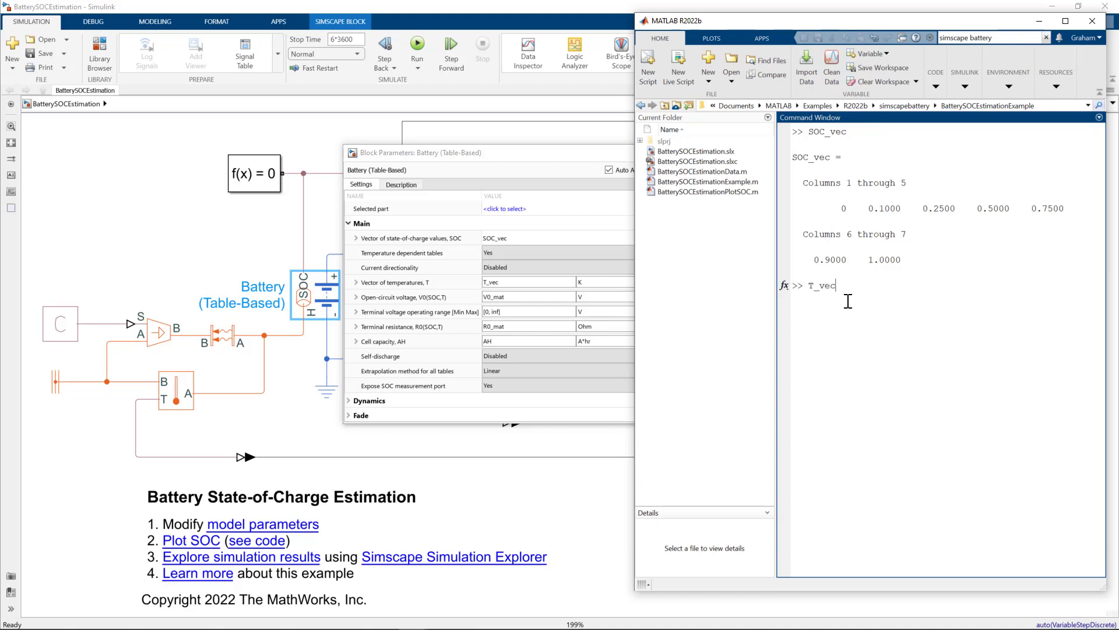
key(Return)
text(V0)
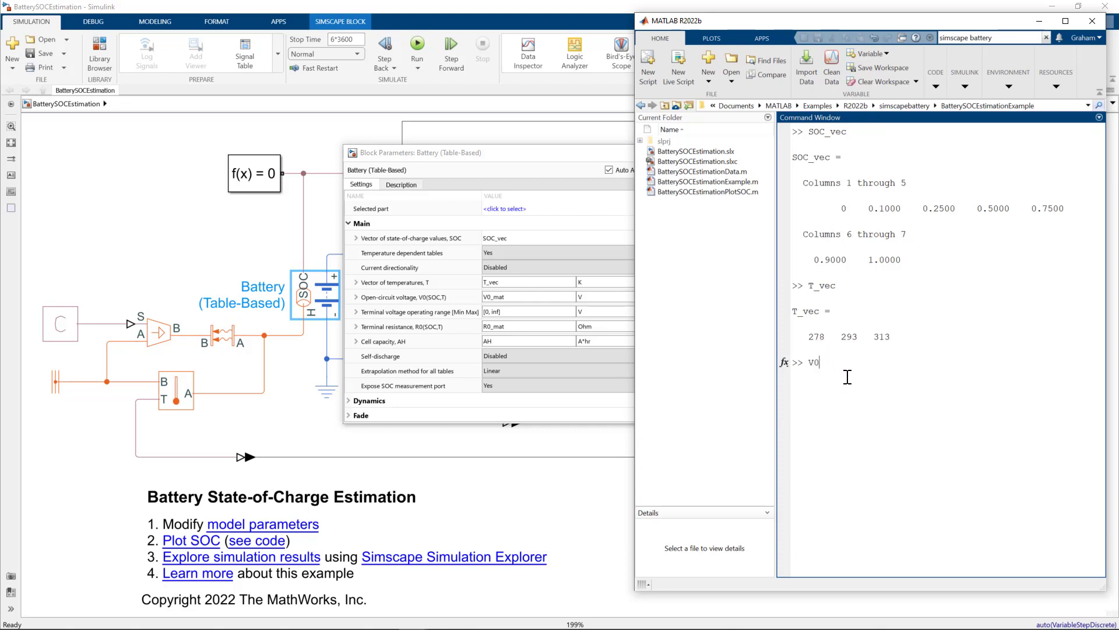
text(_mat)
key(Return)
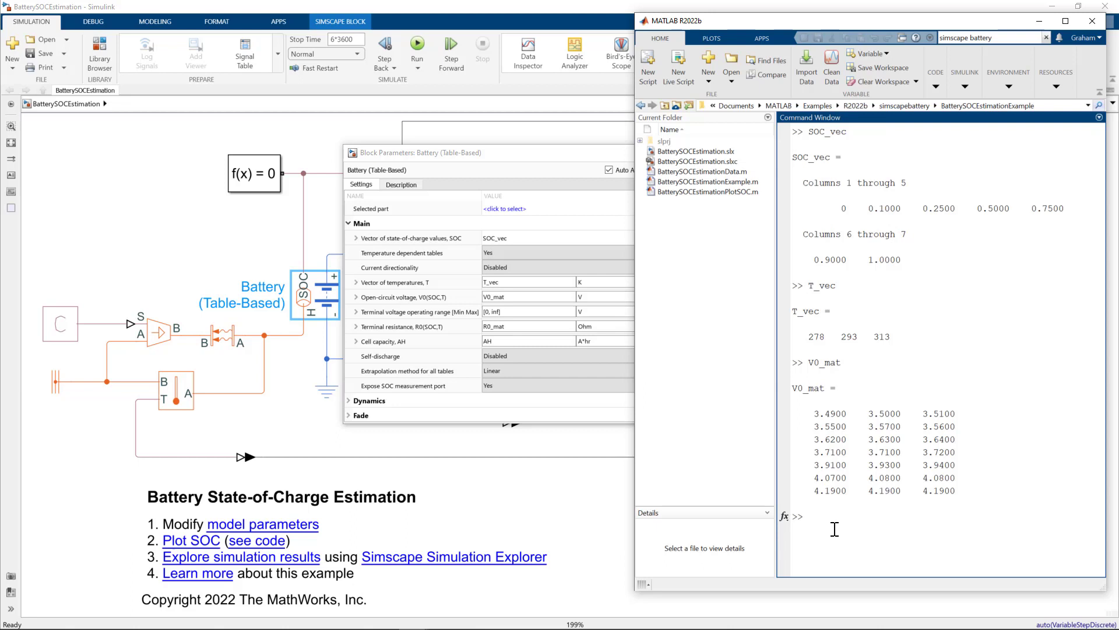
text(R0_mat)
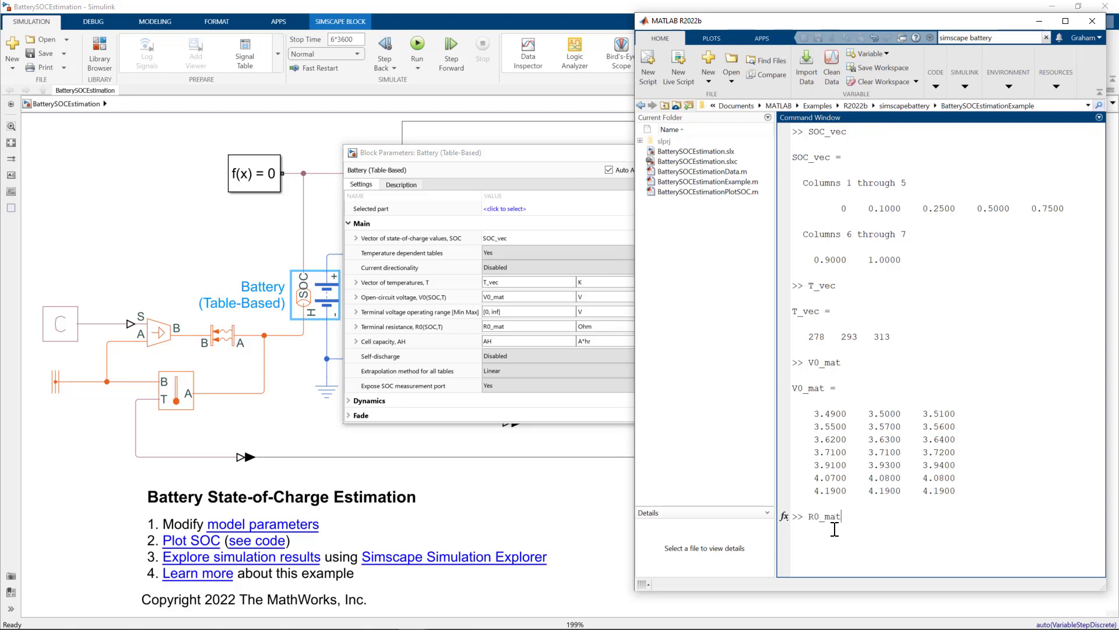
key(Return)
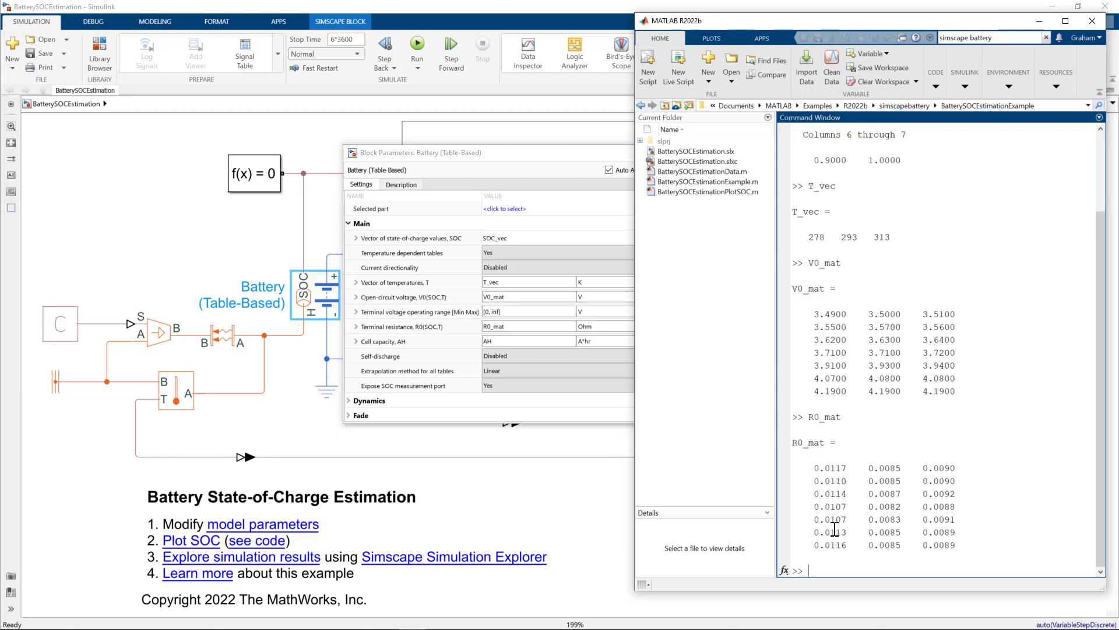
text(AH)
key(Return)
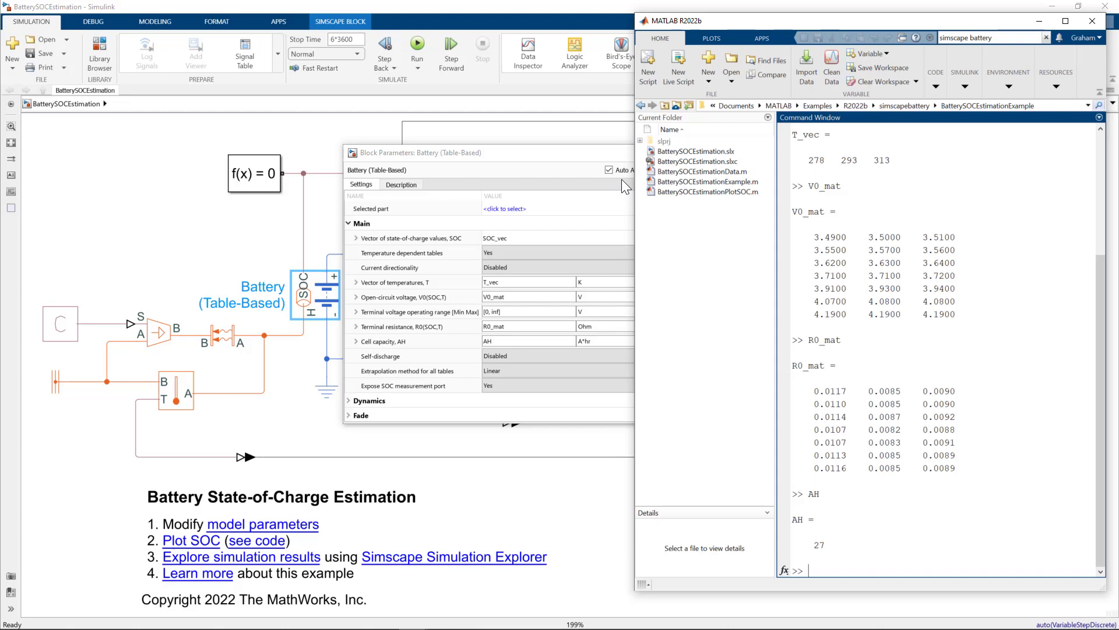
Keep the battery's Thermal port set to Model, then close the battery block parameters
click(564, 154)
scroll(483, 315, down, 3)
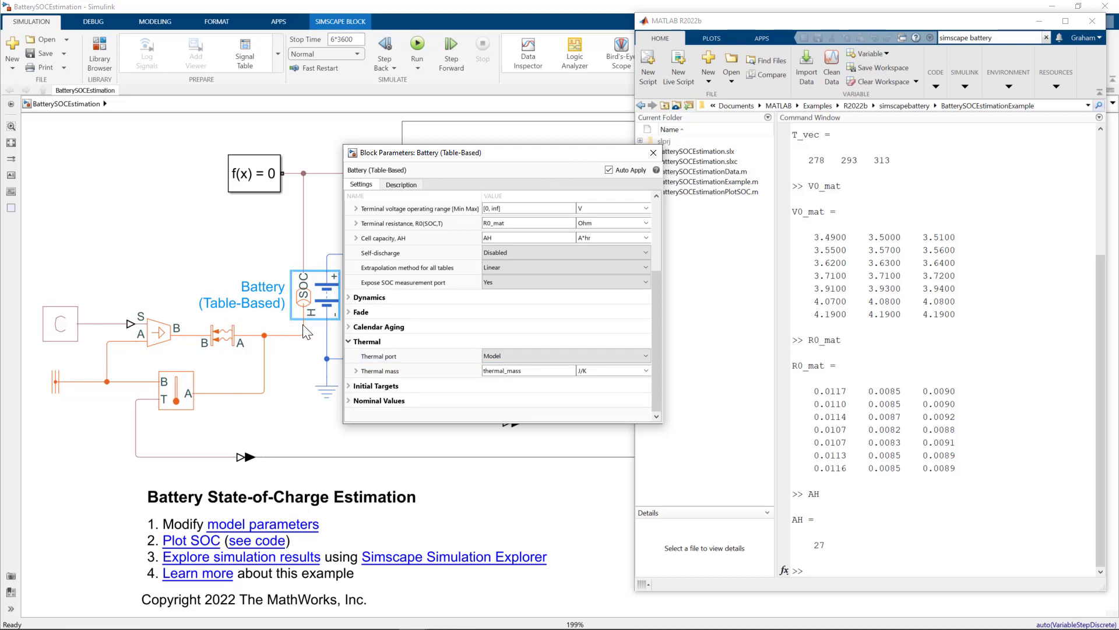
click(506, 355)
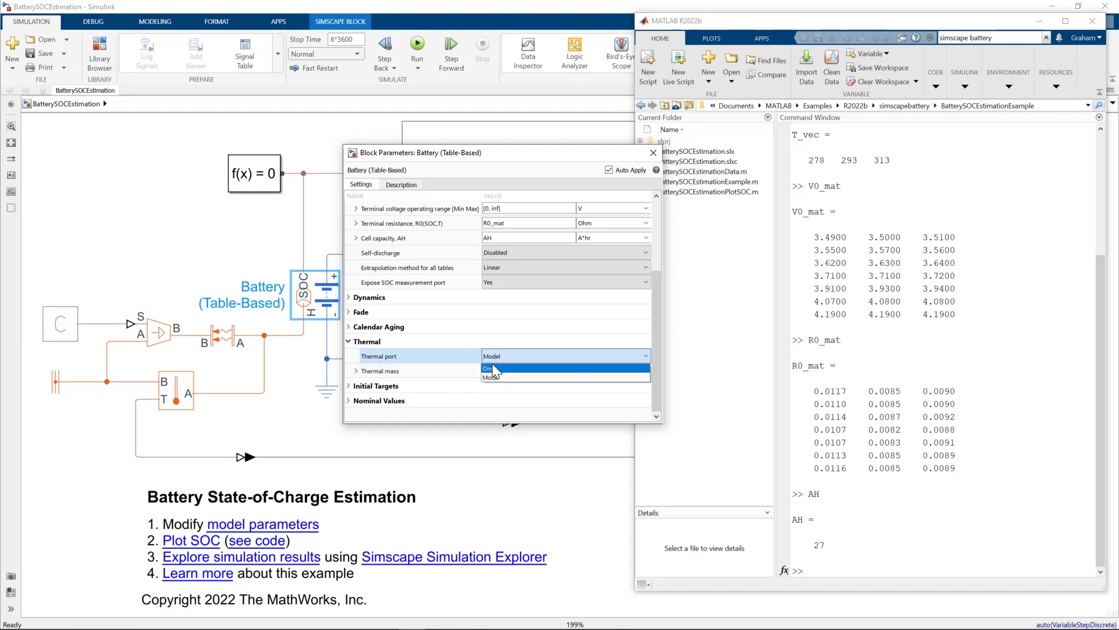
click(495, 352)
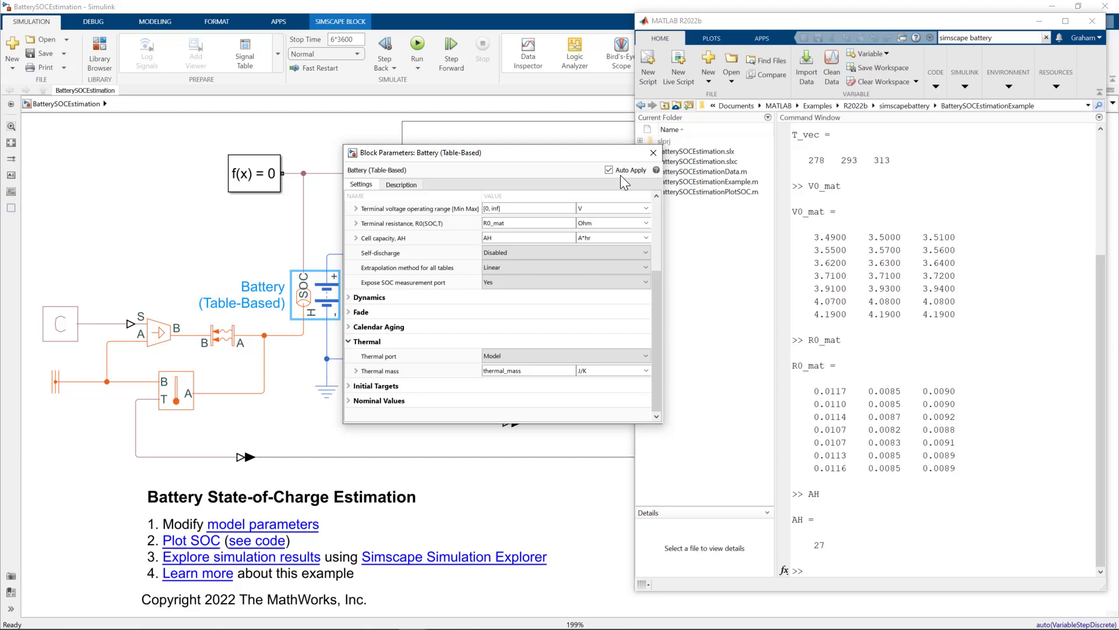
click(653, 154)
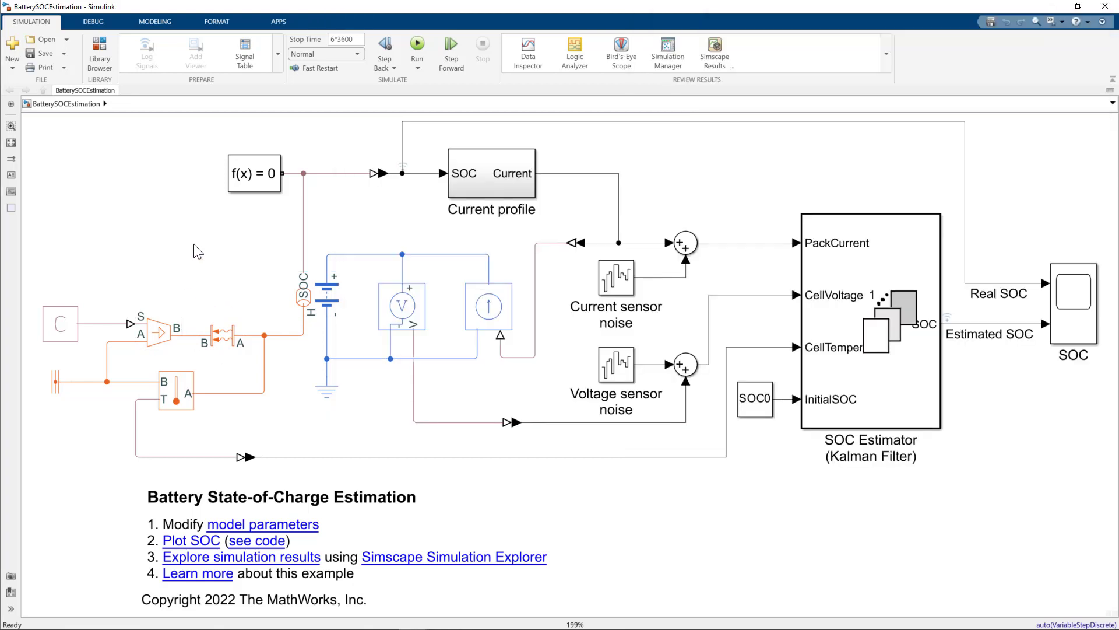
click(168, 339)
double_click(65, 327)
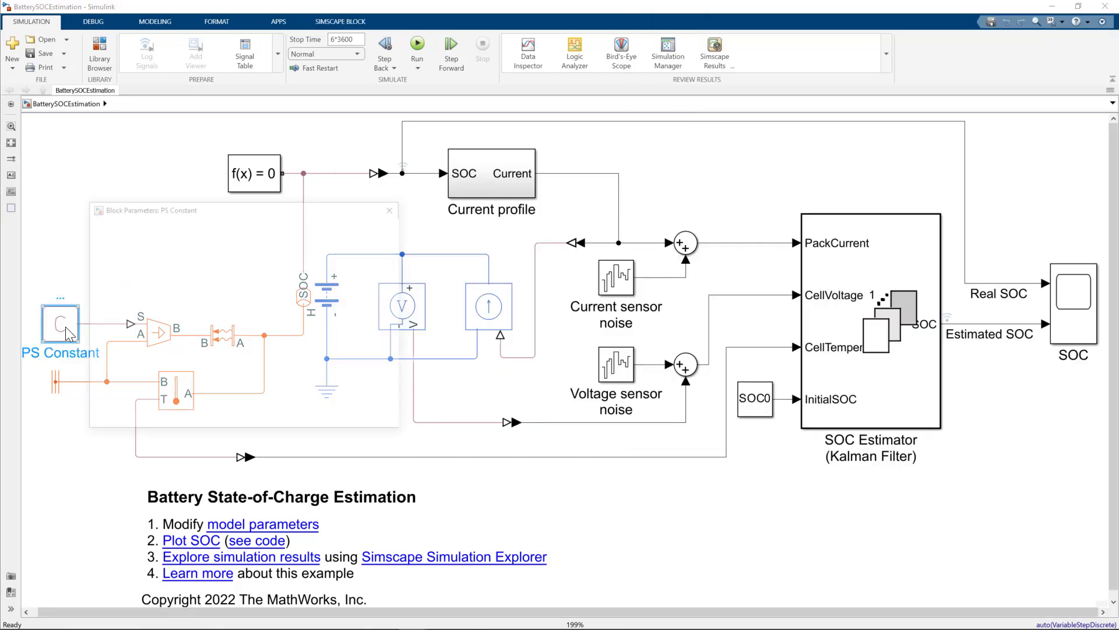
click(393, 205)
click(183, 397)
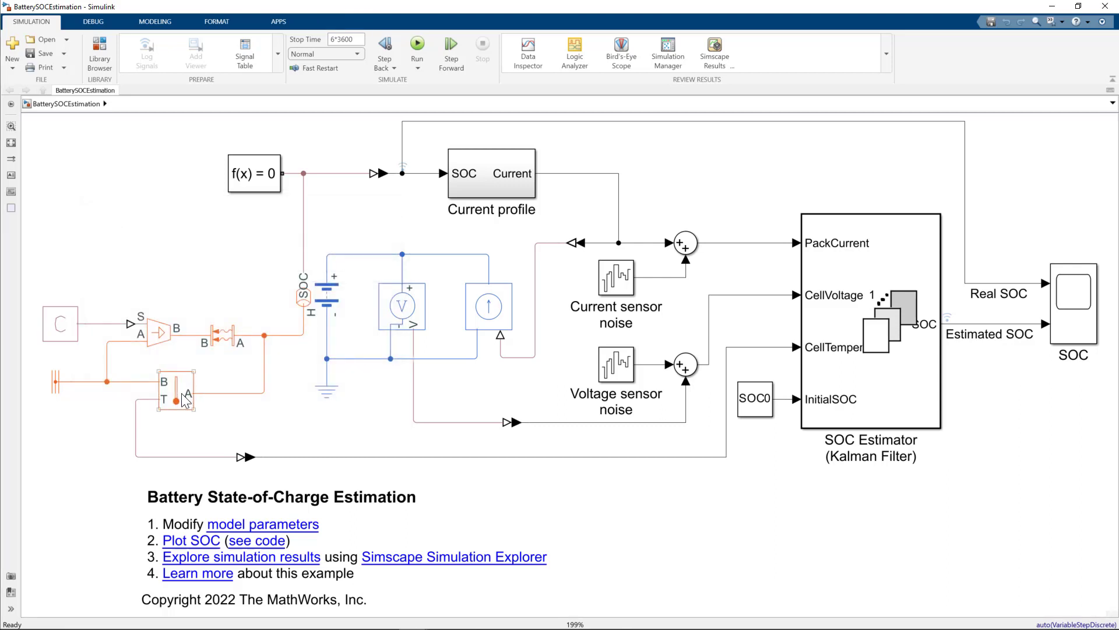
click(330, 468)
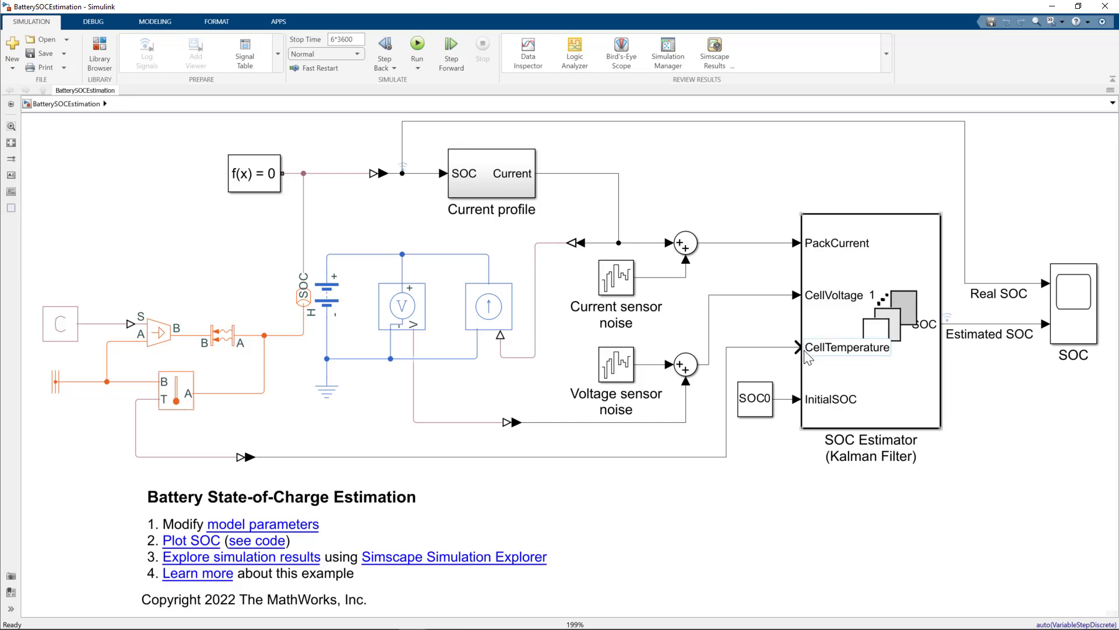
click(411, 293)
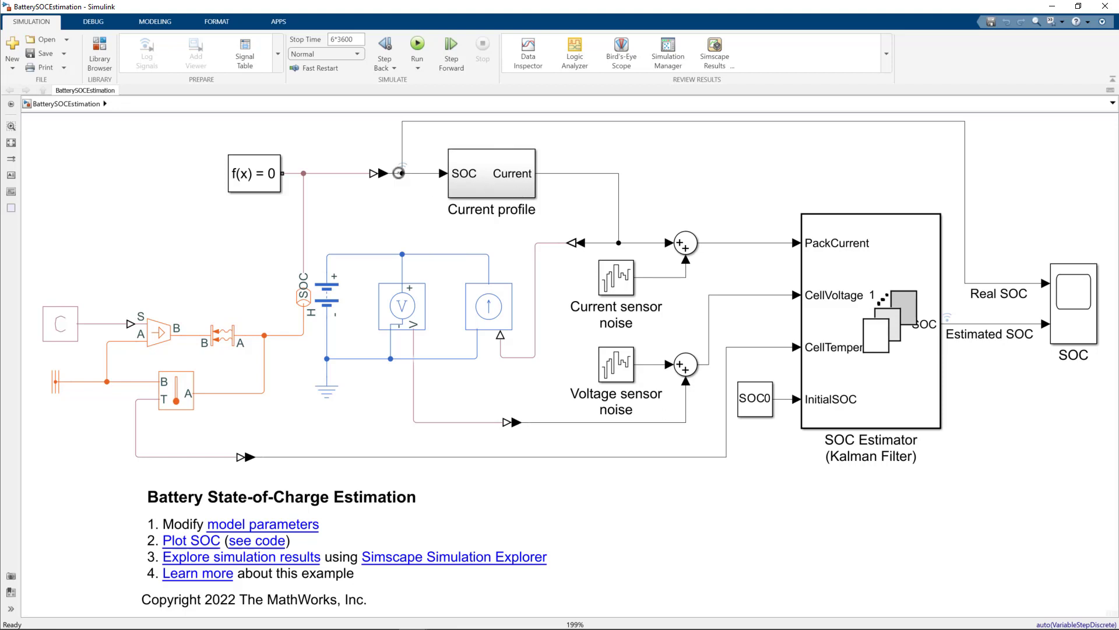
double_click(477, 177)
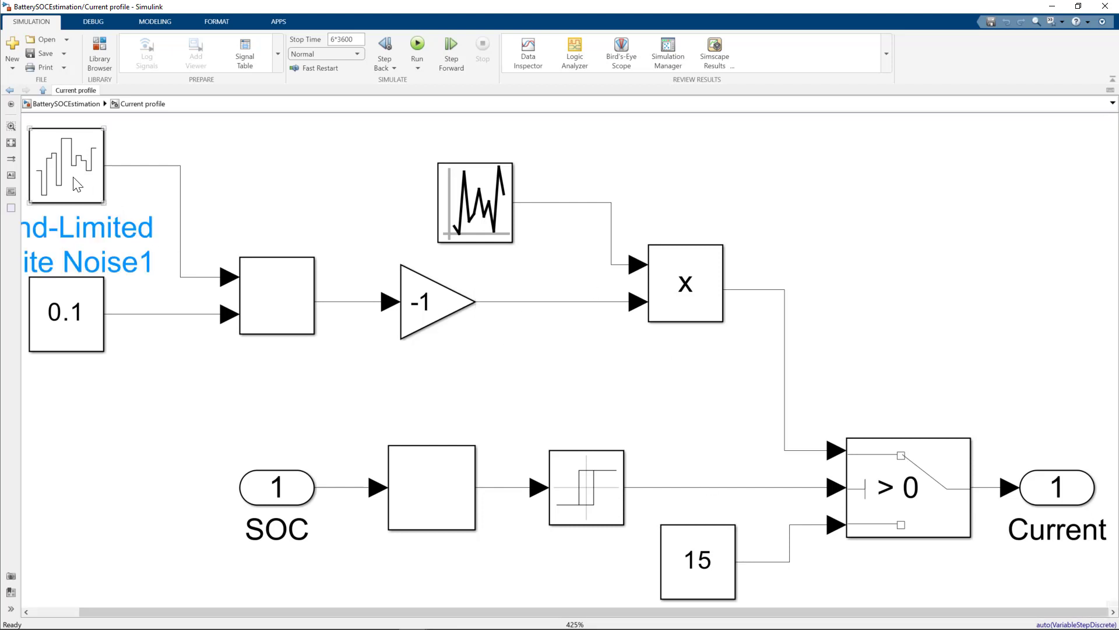
click(467, 202)
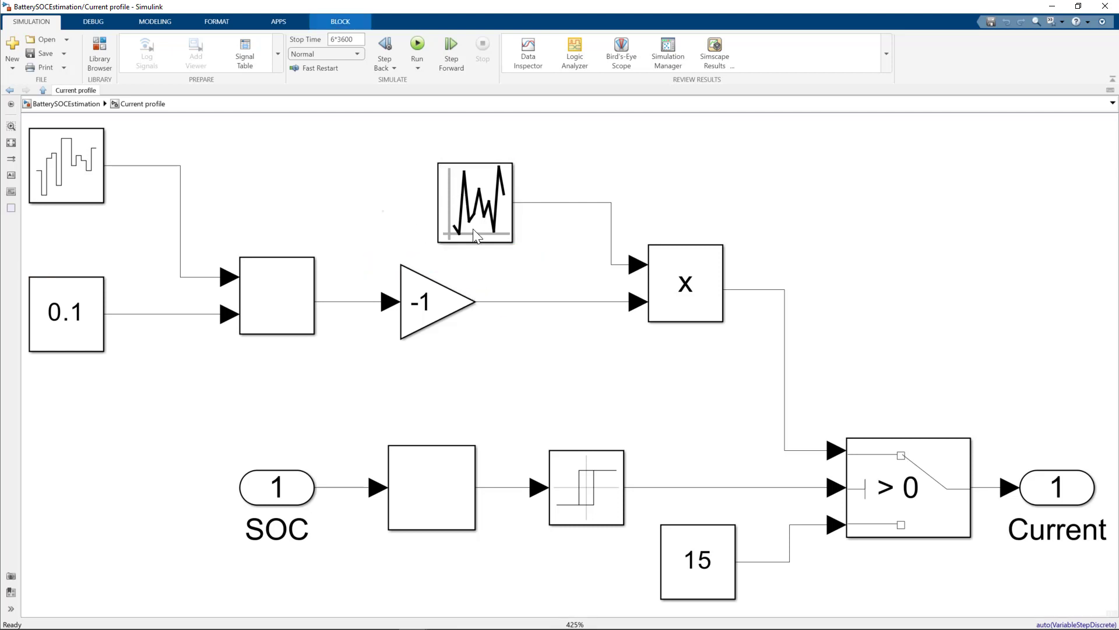
click(547, 241)
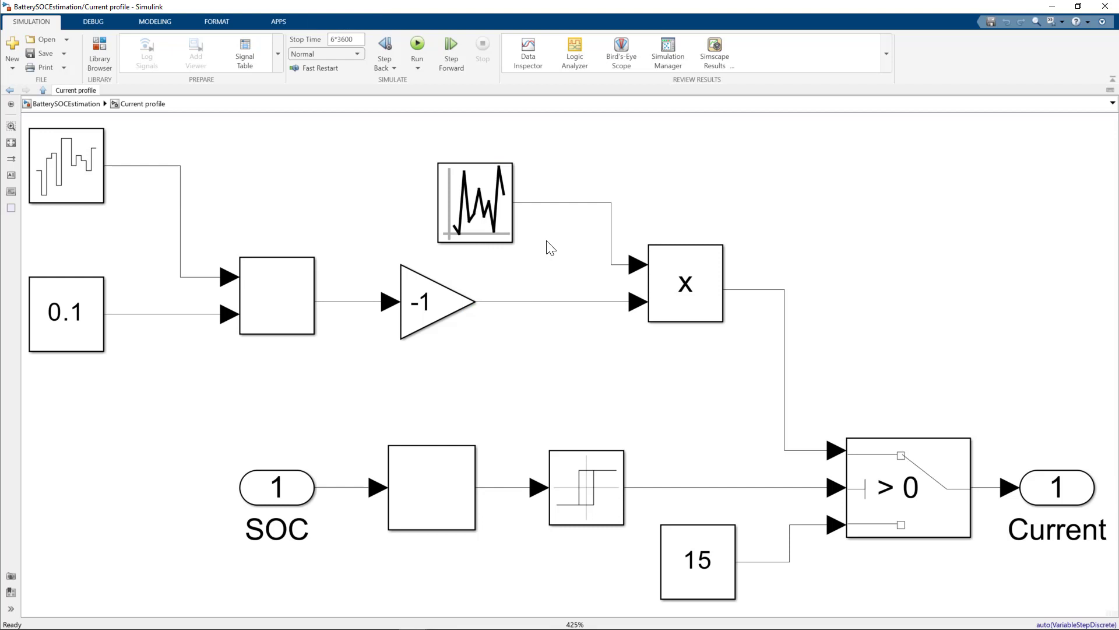
key(Escape)
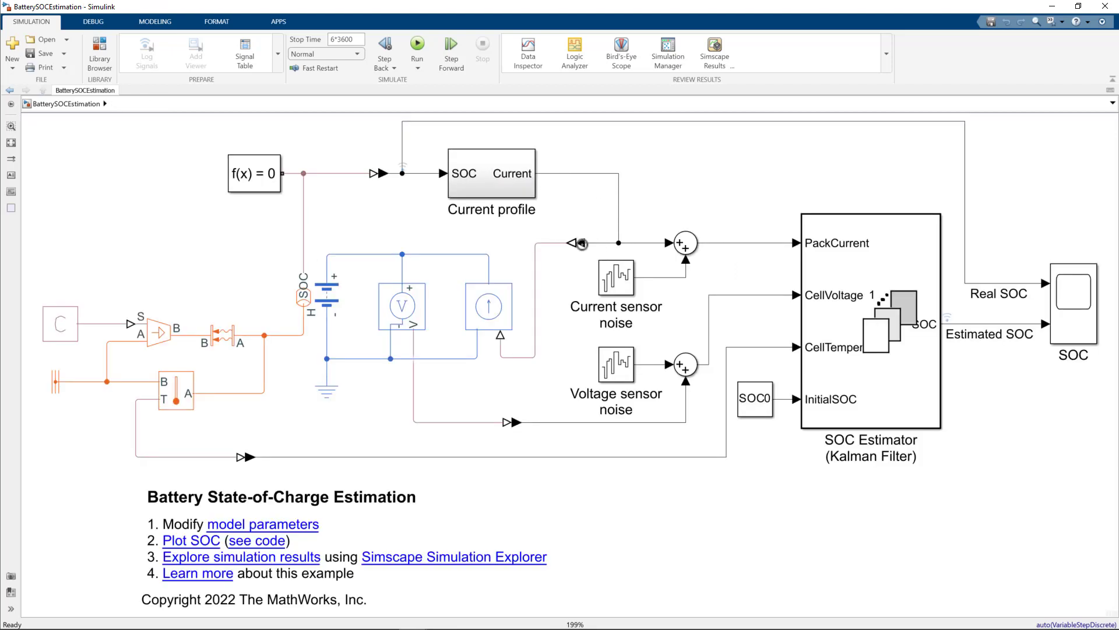
Inspect the controlled current source and the sum block feeding PackCurrent
click(482, 322)
click(564, 276)
click(699, 249)
Browse the Library Browser to Simscape > Battery > BMS > Estimators to view the Kalman filter SOC blocks
key(ctrl+shift+l)
scroll(144, 321, down, 10)
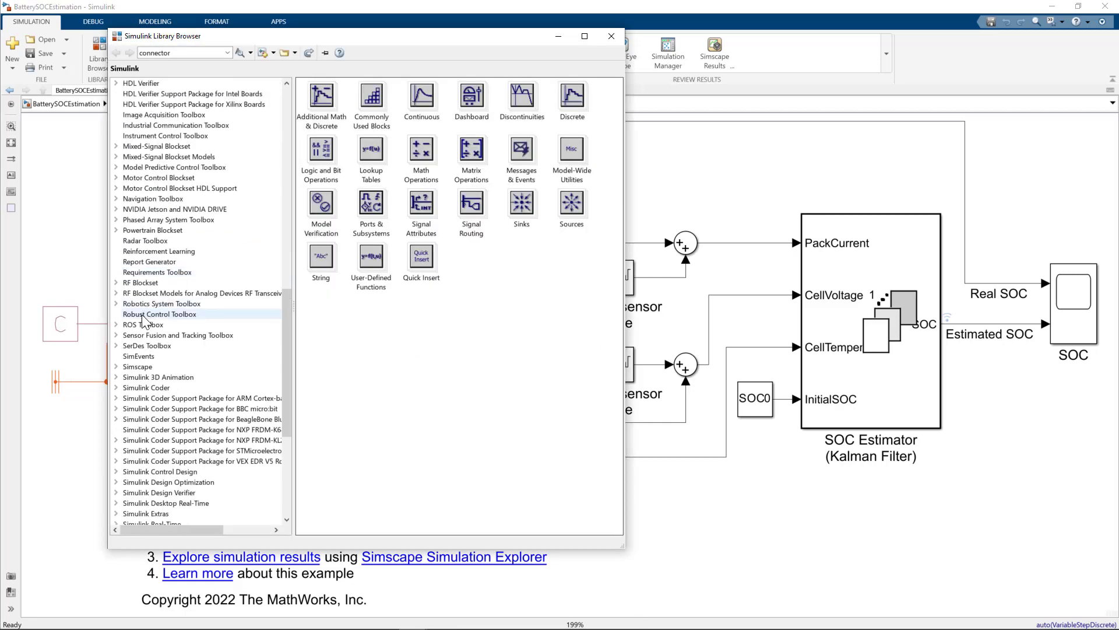
click(116, 366)
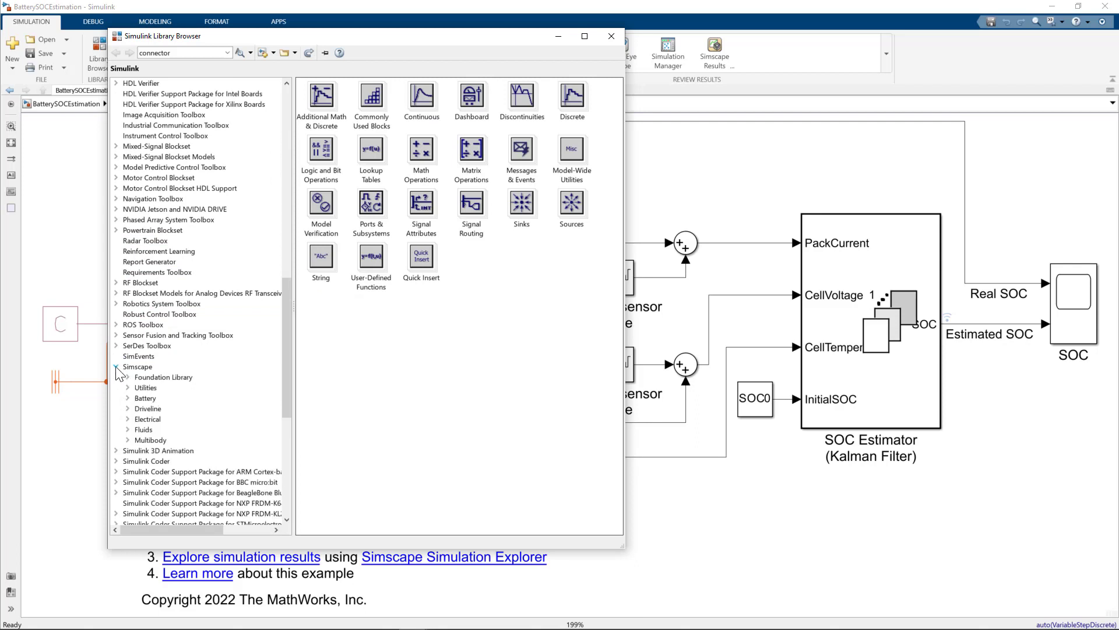
click(131, 398)
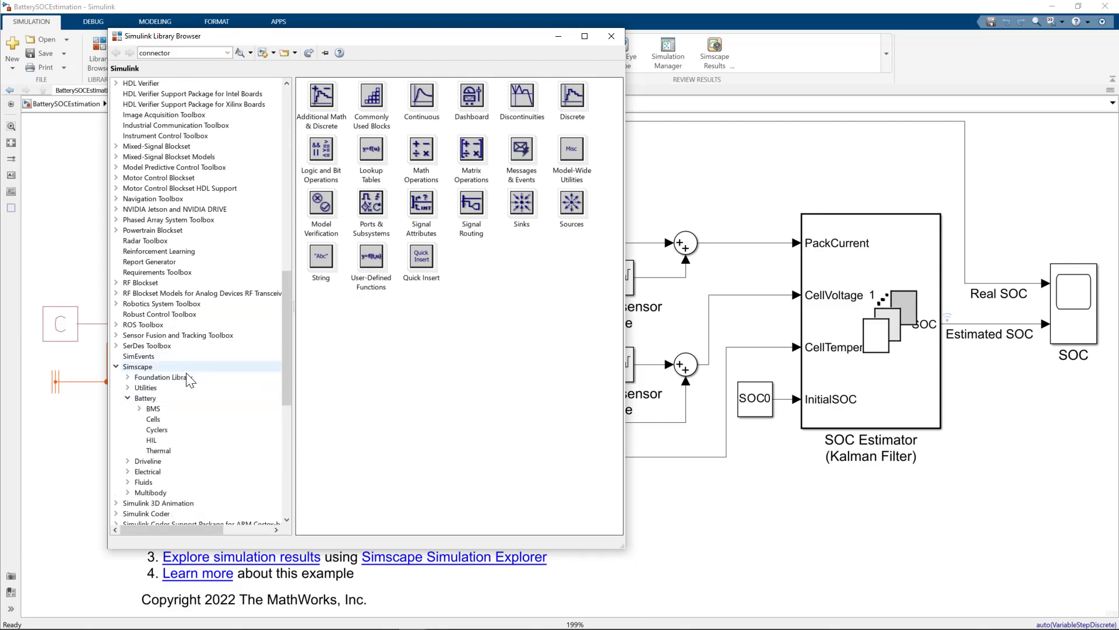
click(148, 409)
click(140, 409)
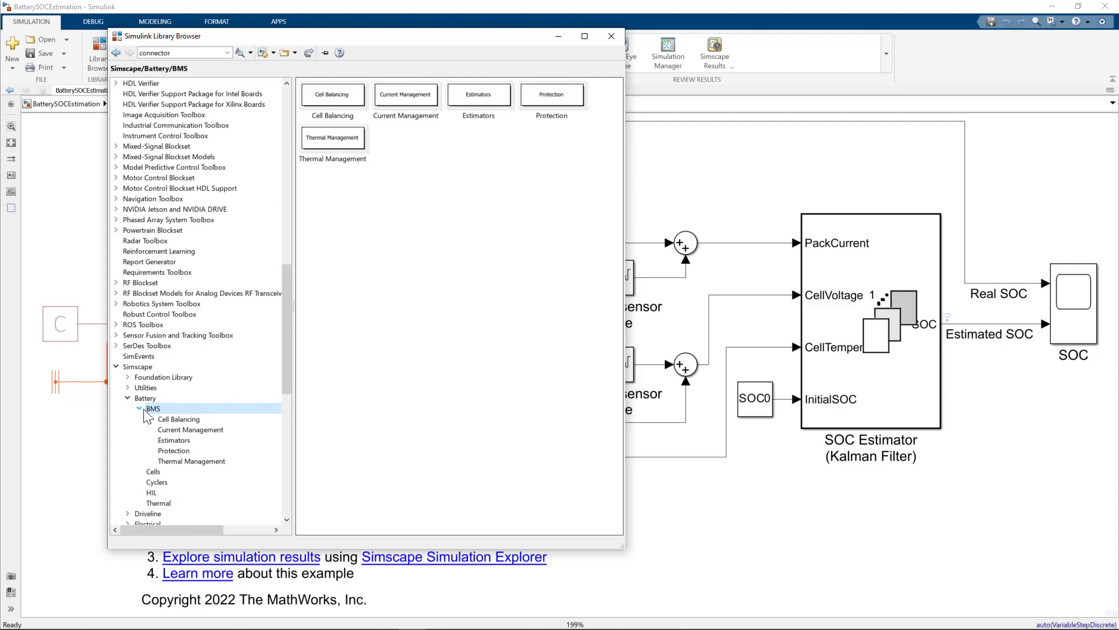
click(182, 442)
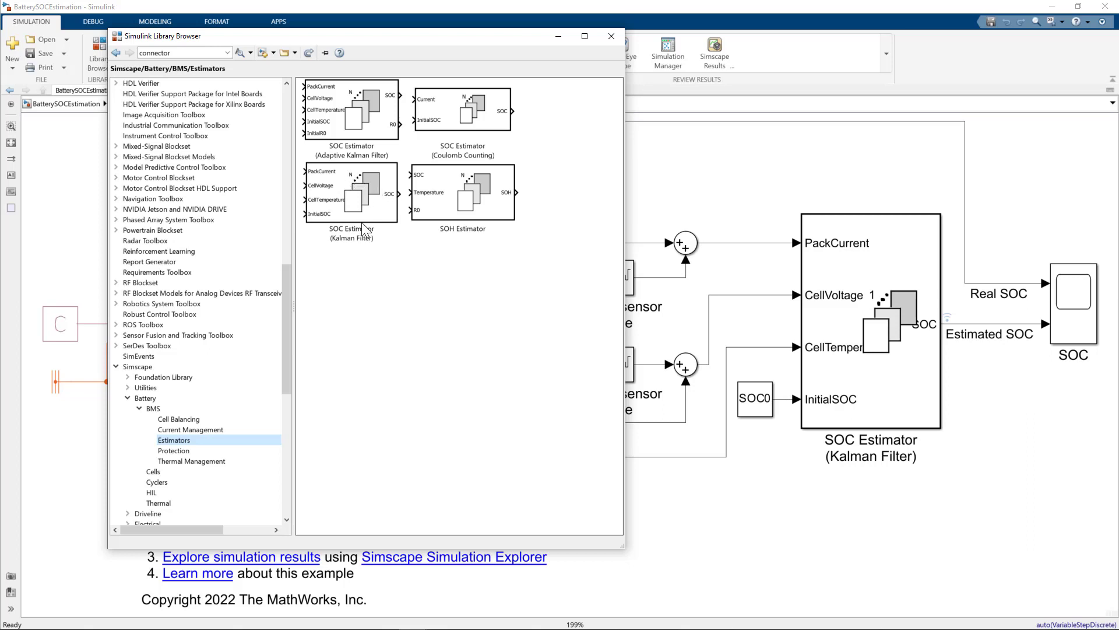
click(327, 269)
Open the SOC Estimator parameters and review its filter types and battery model settings
click(810, 483)
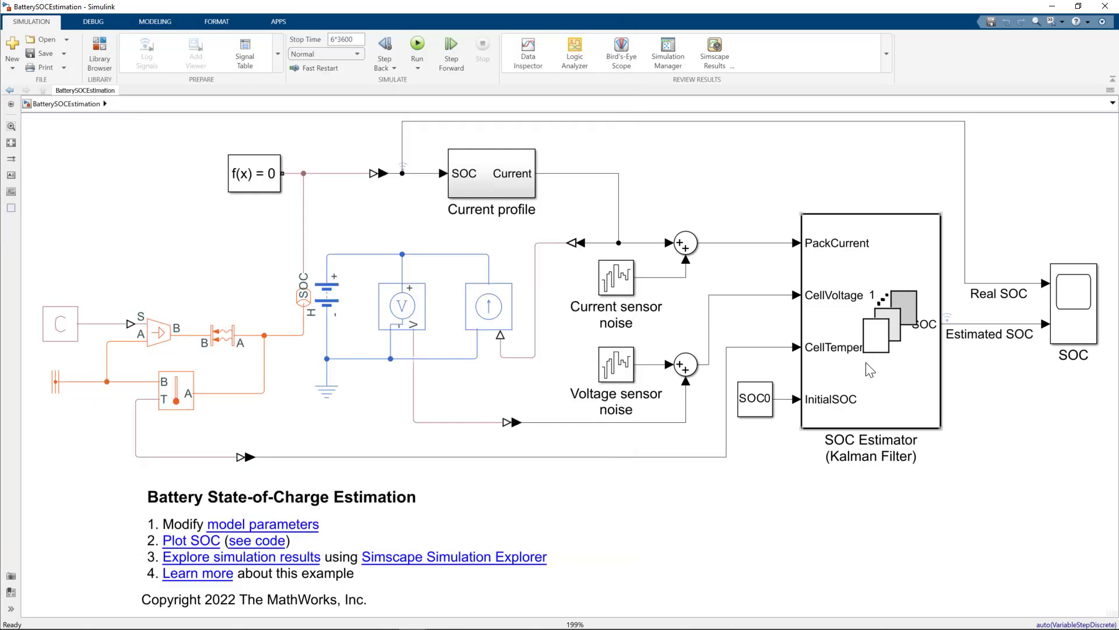
double_click(870, 370)
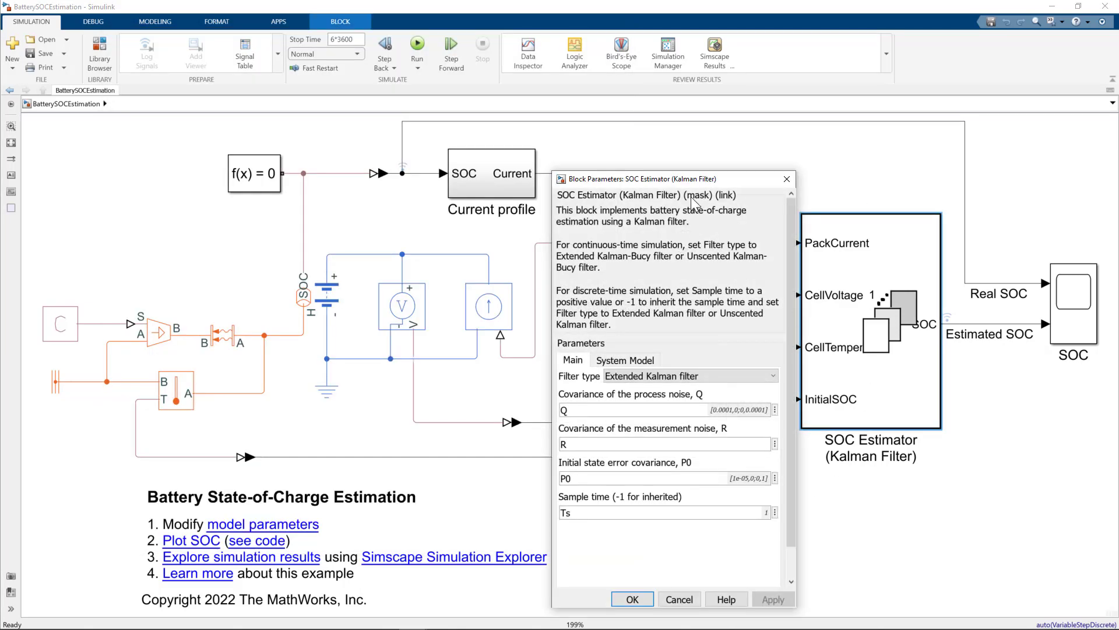
drag(697, 184, 727, 66)
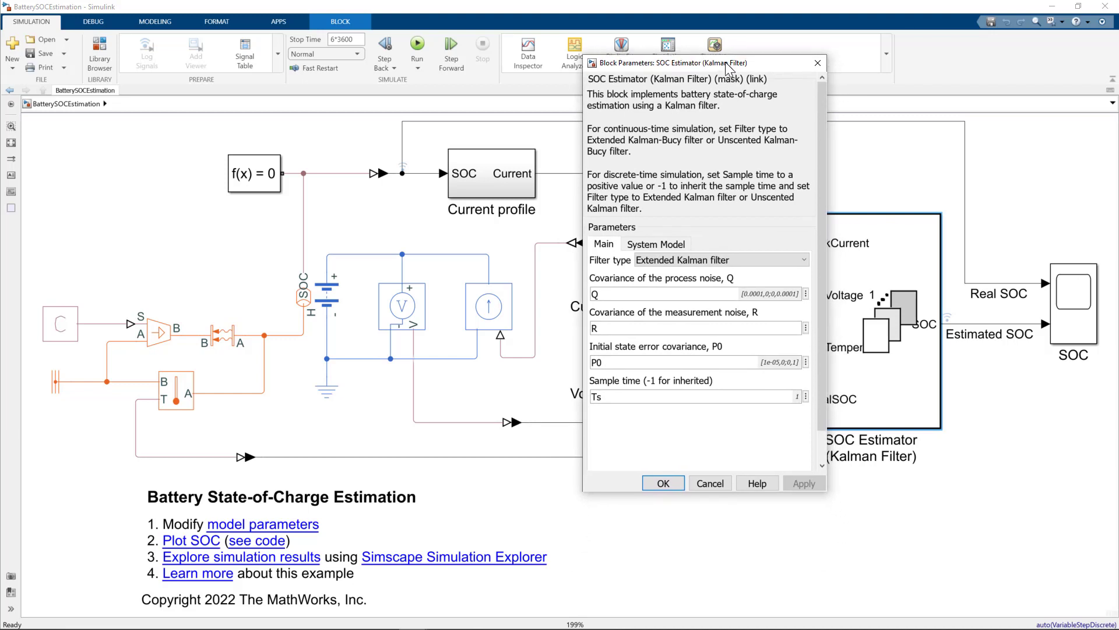
click(765, 259)
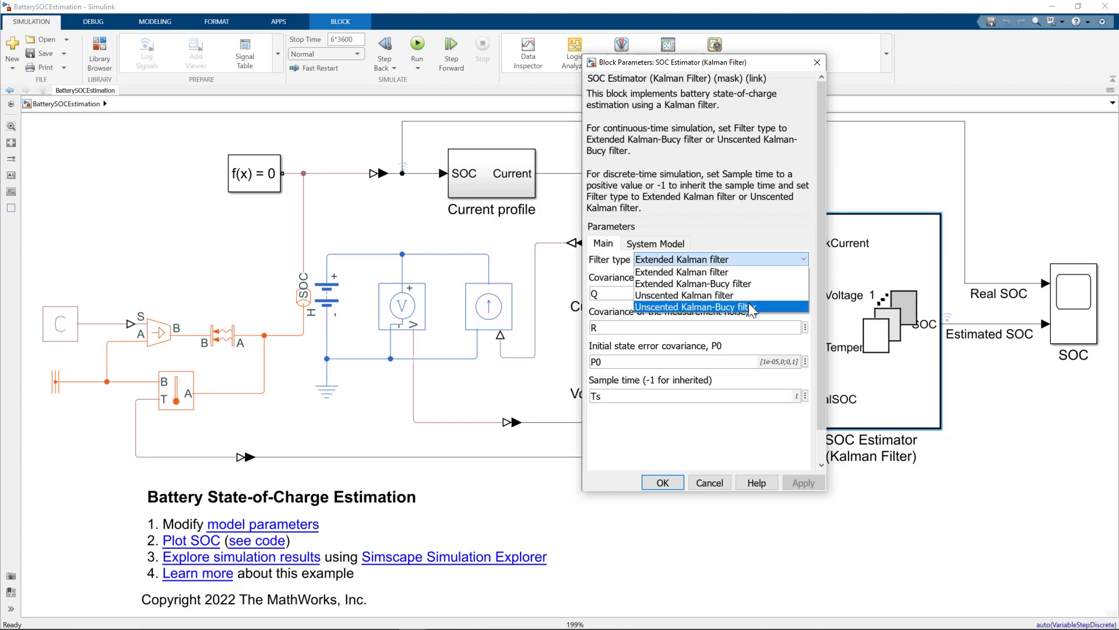
click(730, 224)
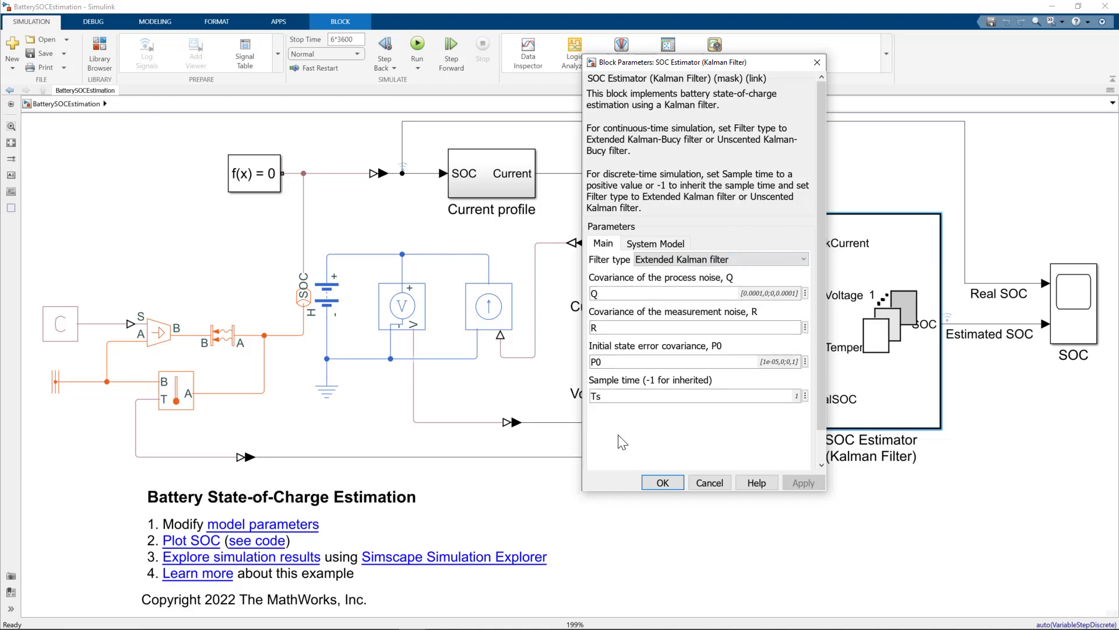
click(652, 245)
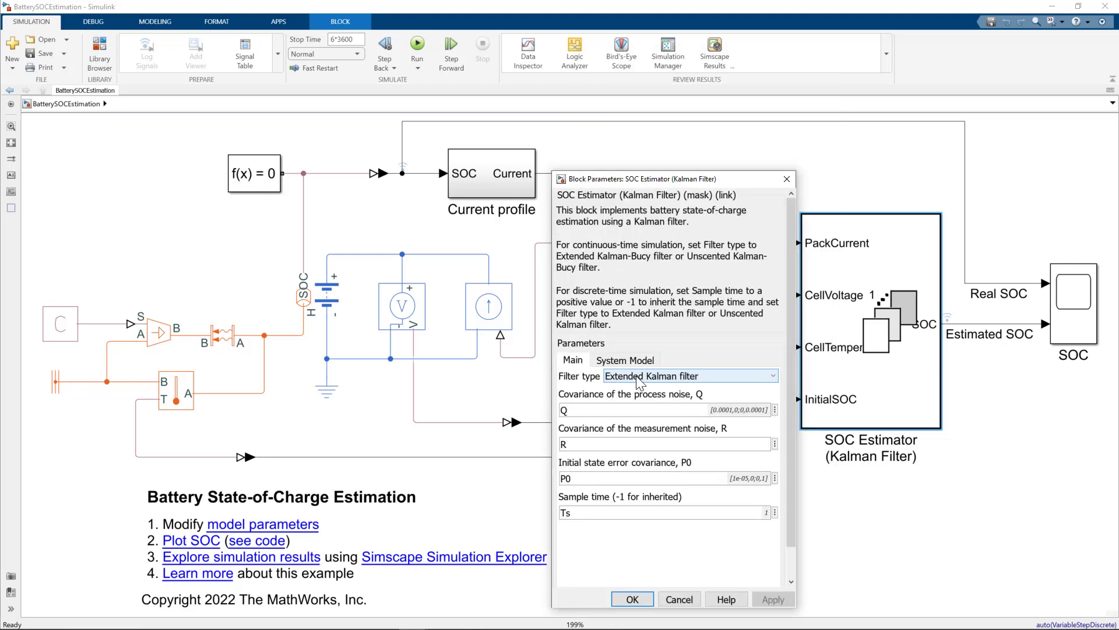
Set the filter type to Extended Kalman-Bucy filter, apply it, and rerun the simulation
click(637, 379)
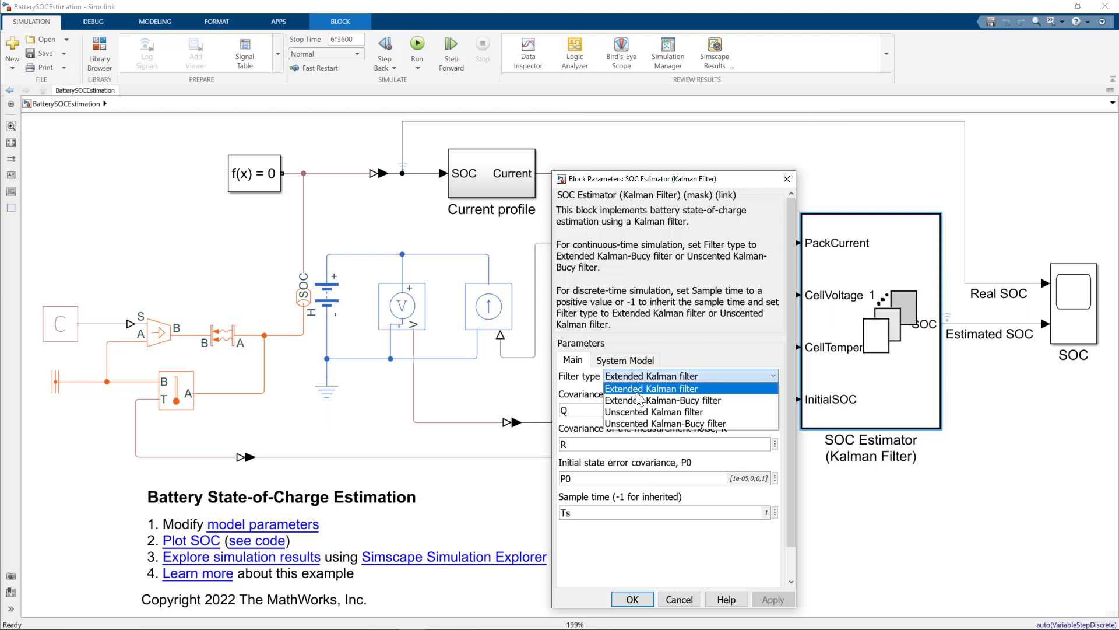
click(634, 401)
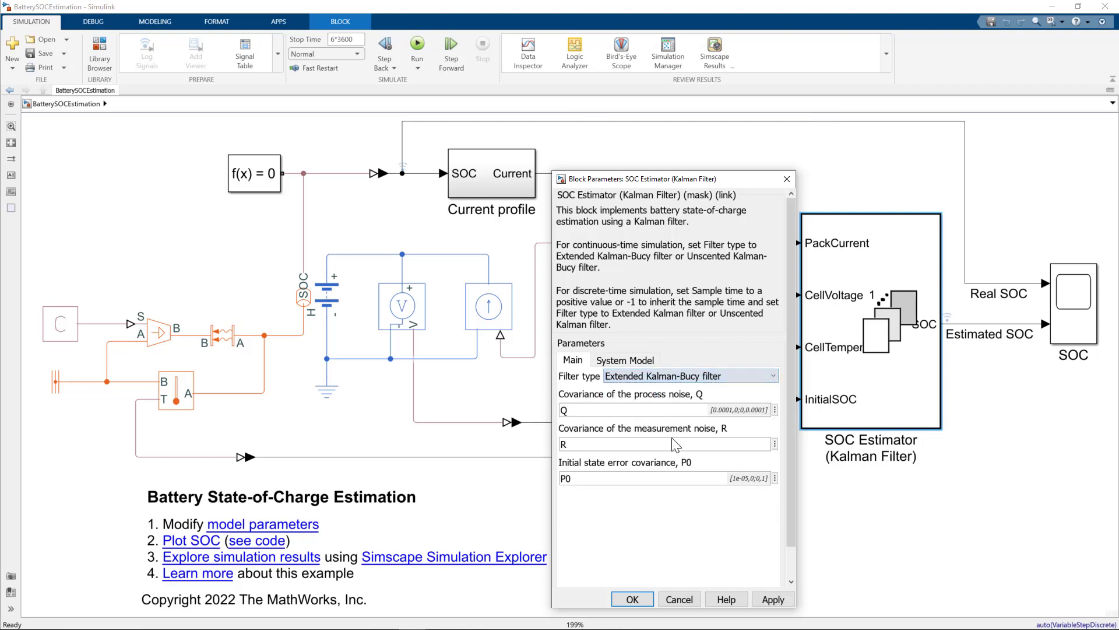
click(774, 601)
click(632, 600)
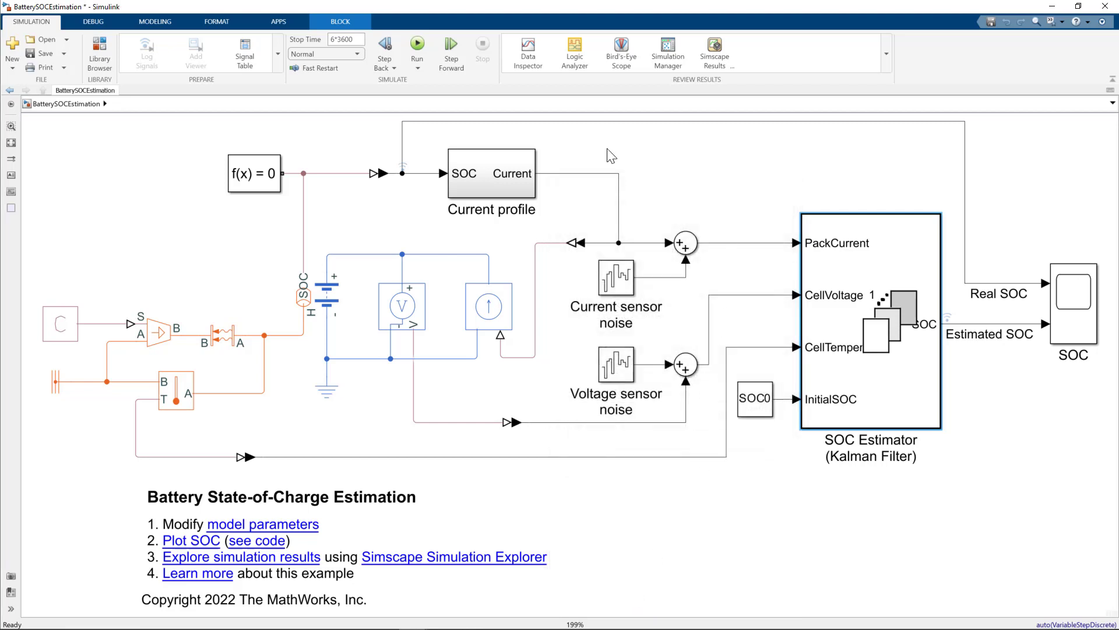
click(418, 58)
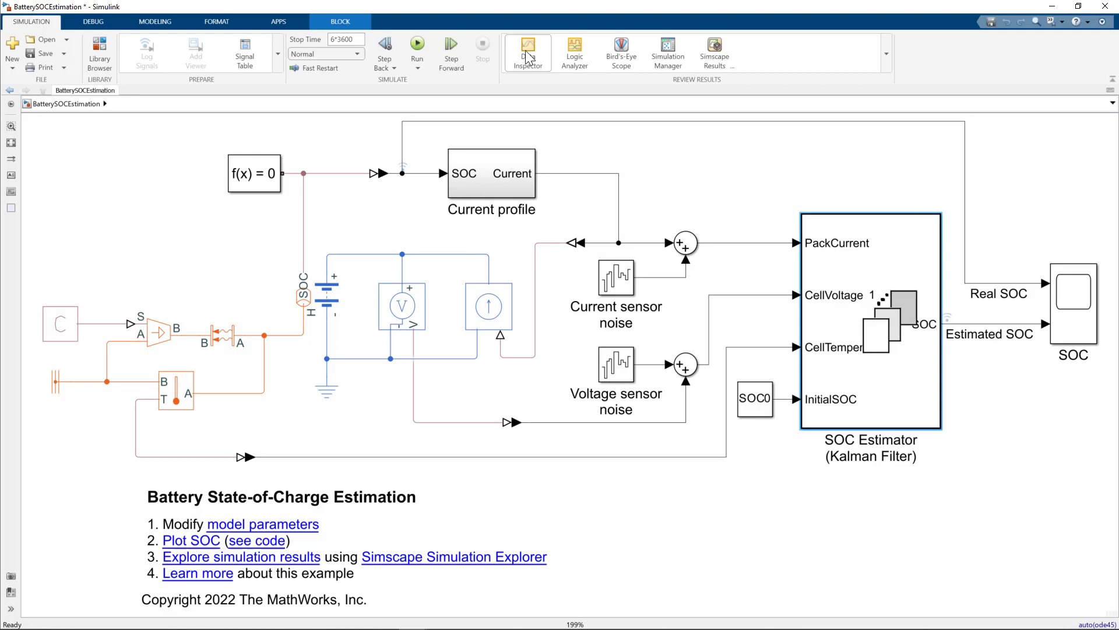
In Data Inspector, plot archived Run 1's real_soc and estimated SOC
click(528, 53)
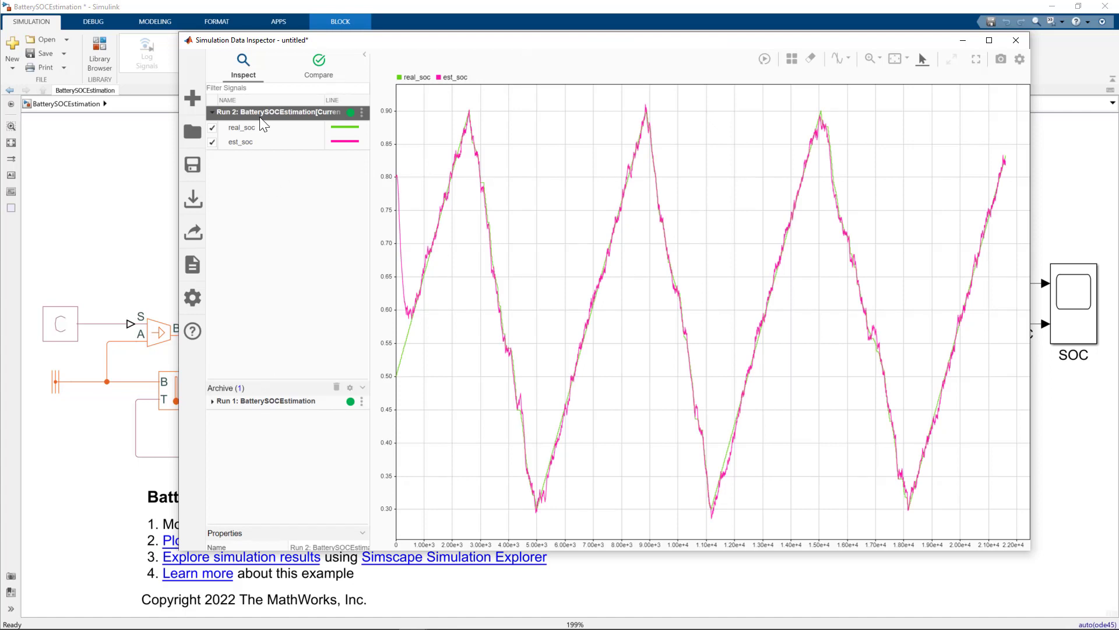
click(214, 402)
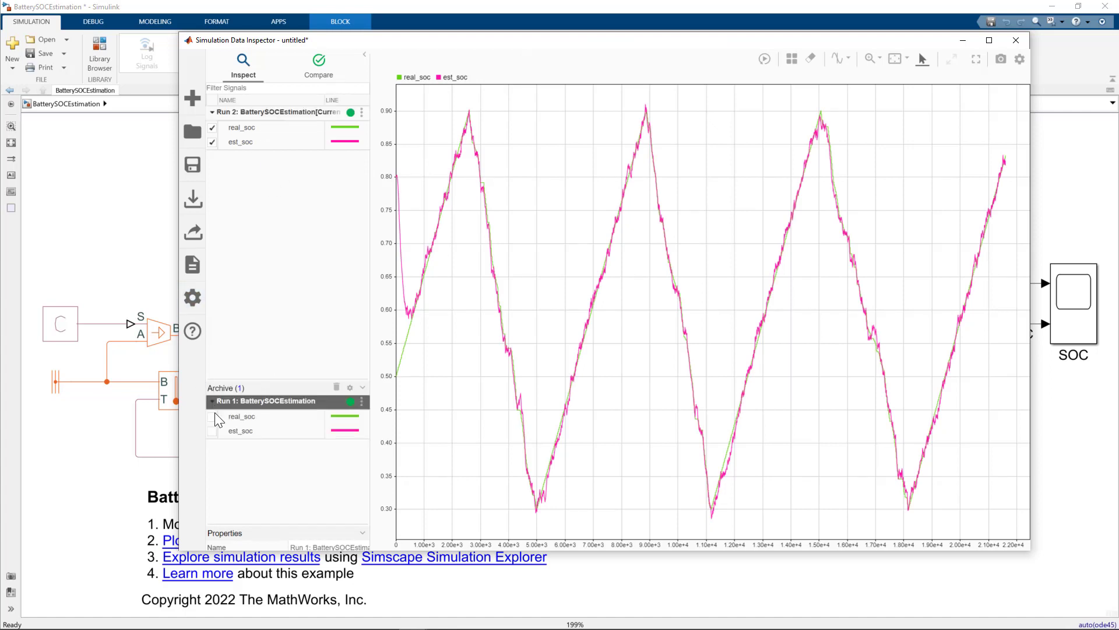
click(213, 418)
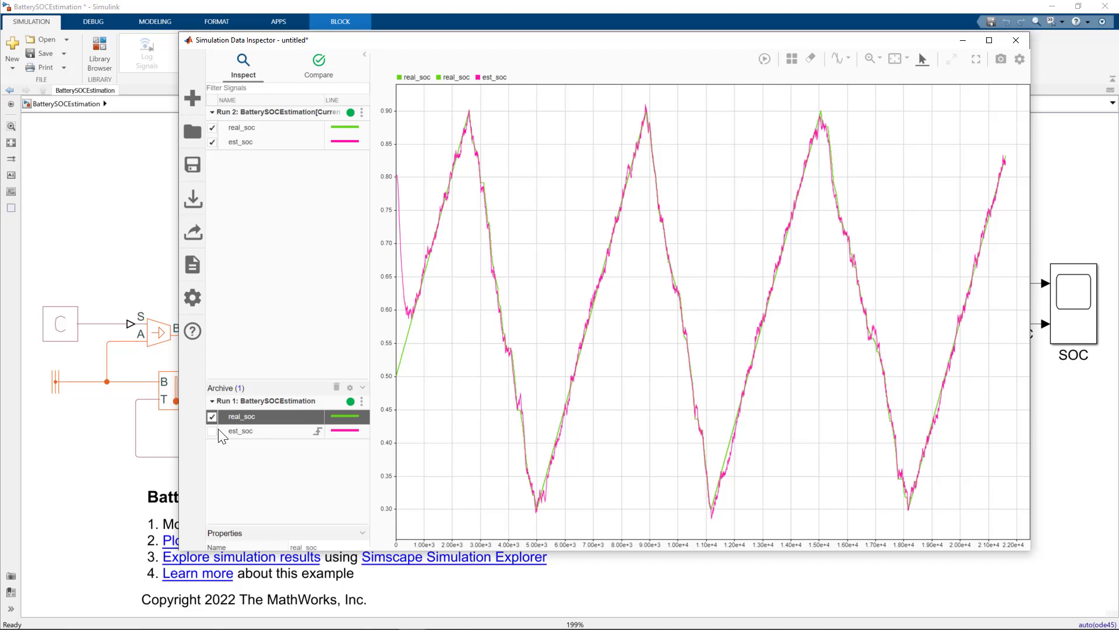
click(212, 431)
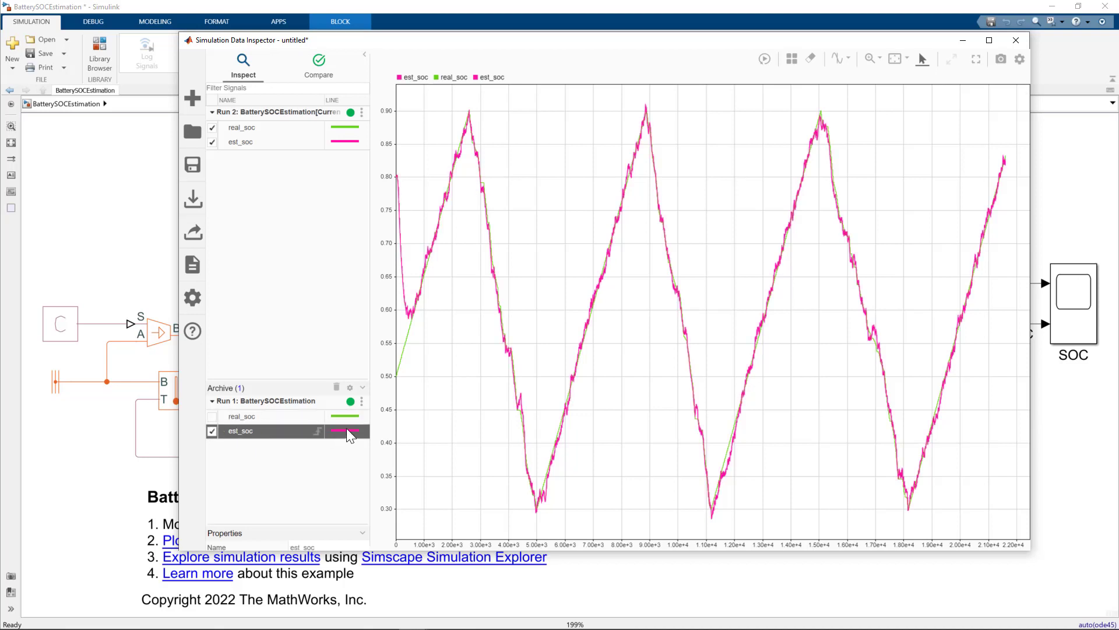
Recolour Run 2's est_soc line purple
click(338, 141)
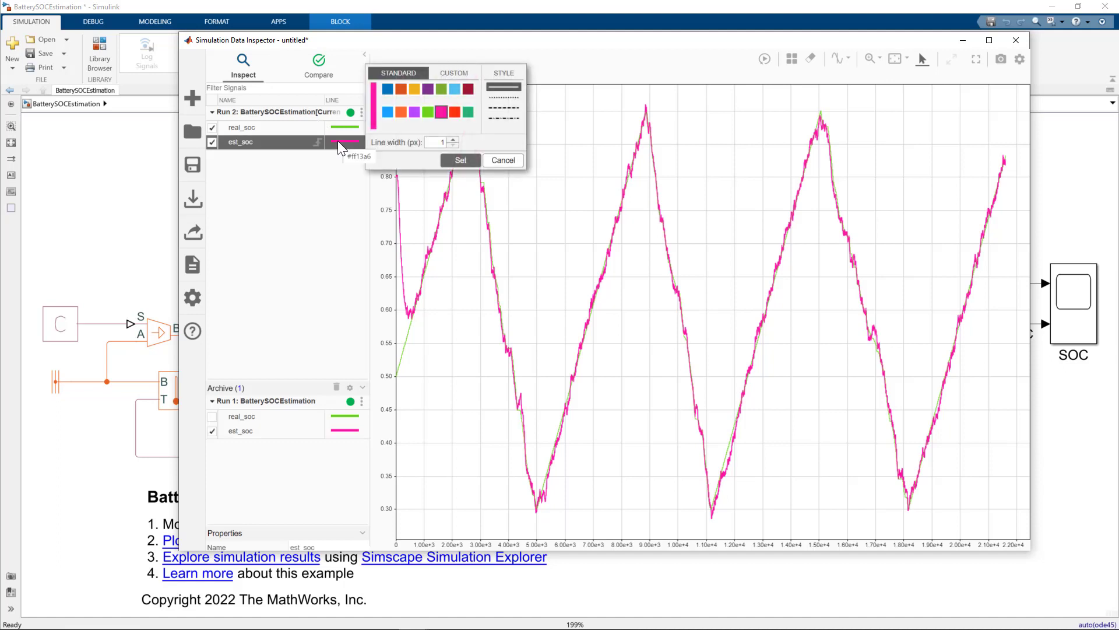
click(417, 112)
click(458, 161)
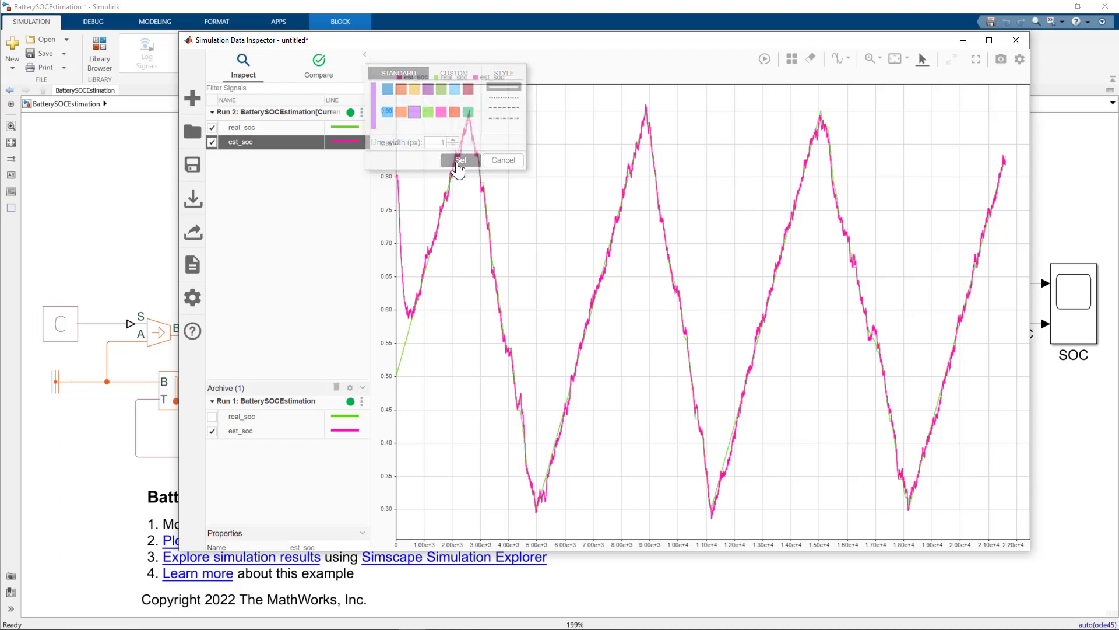
Zoom in on the SOC decline to roughly 9,030–9,170 s
key(t)
drag(651, 94, 726, 525)
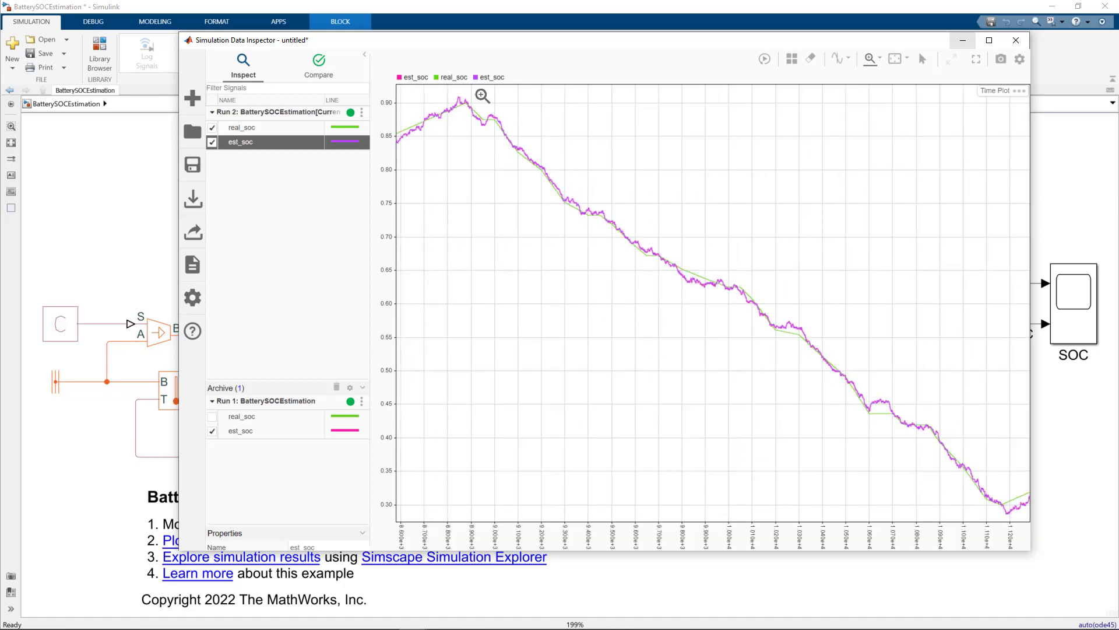
drag(488, 98, 595, 240)
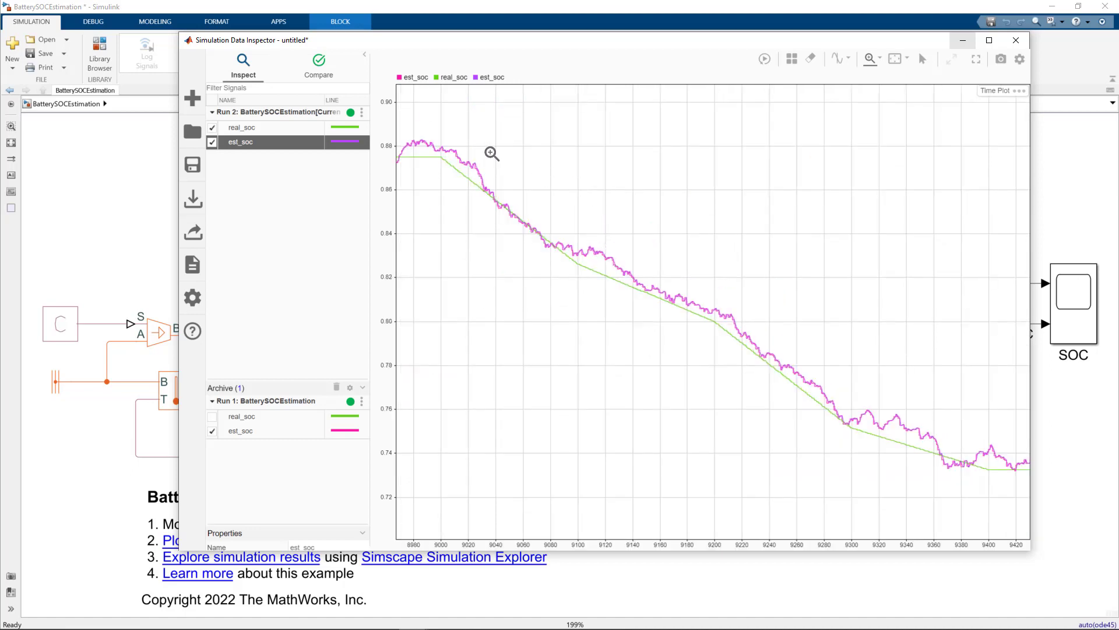
drag(479, 147, 675, 322)
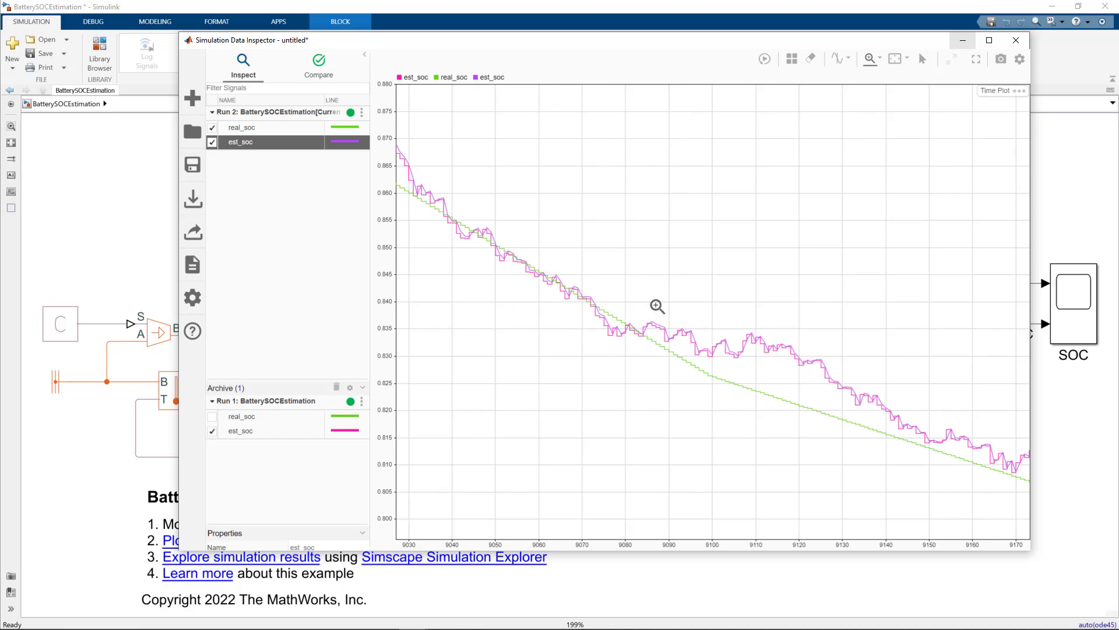
Set the SOC Estimator filter type to Unscented Kalman filter and run the simulation
click(159, 259)
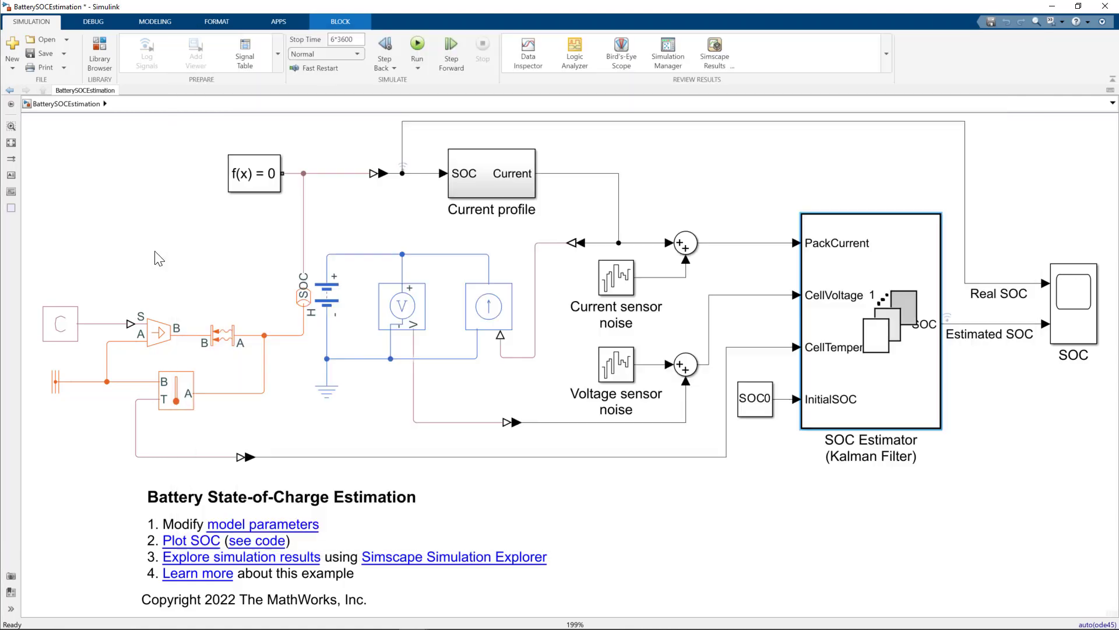
double_click(832, 314)
click(671, 376)
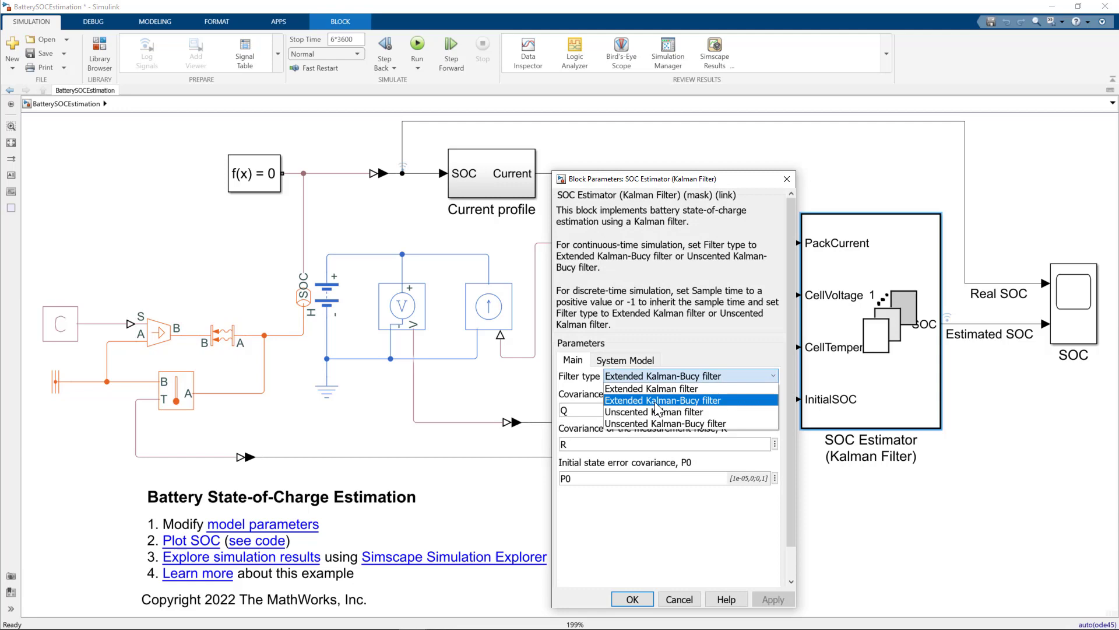
click(654, 412)
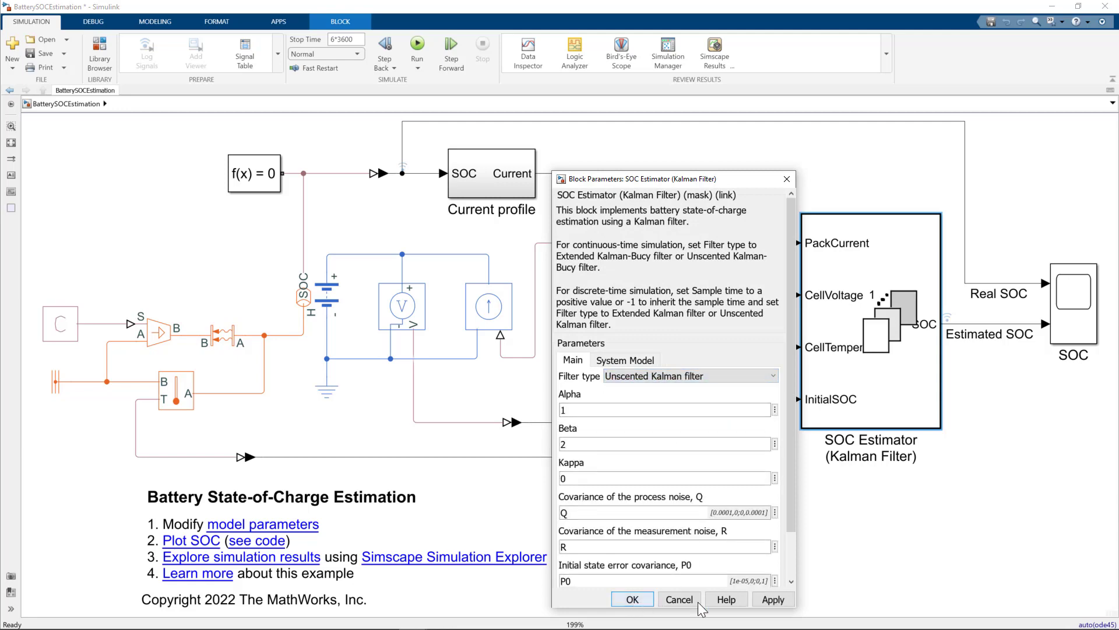
click(770, 600)
click(632, 600)
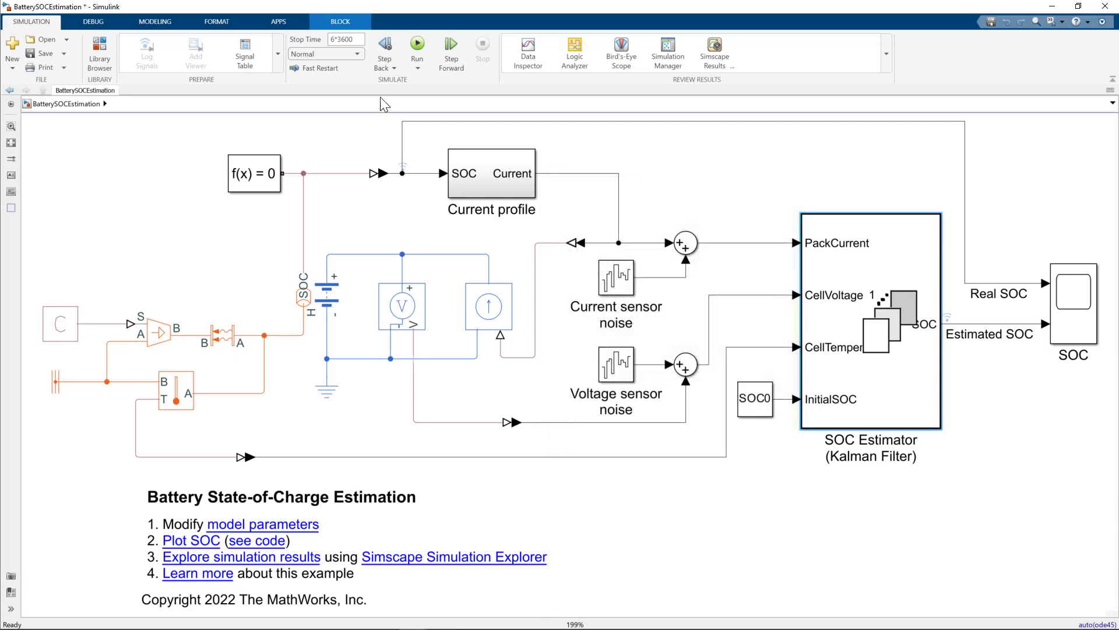
click(417, 46)
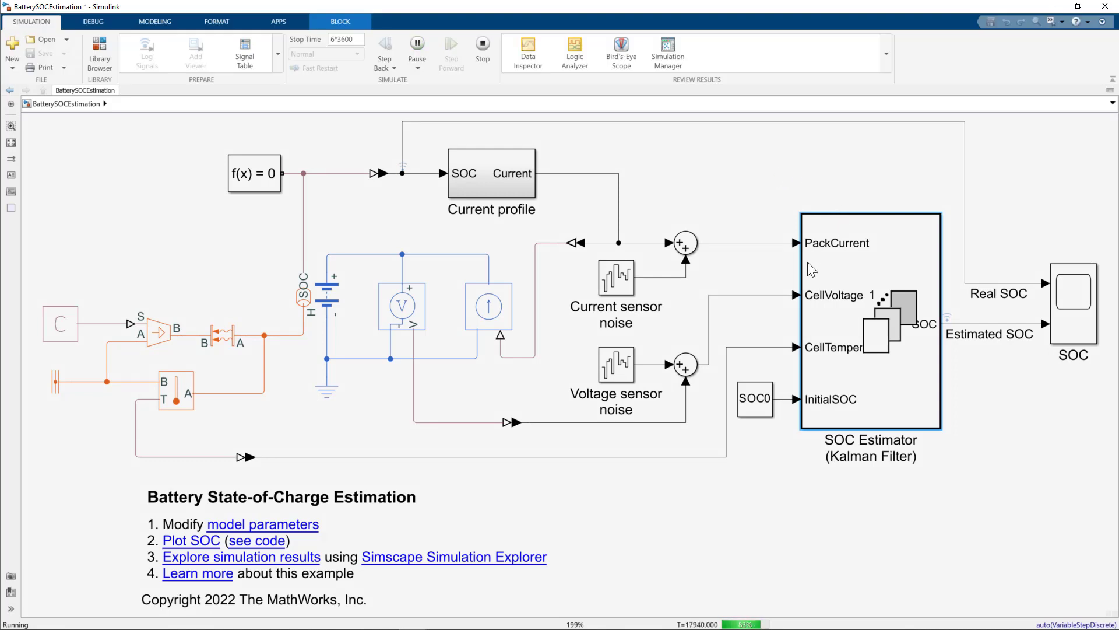
Switch the SOC Estimator to the Unscented Kalman-Bucy filter and simulate again
double_click(836, 276)
click(656, 376)
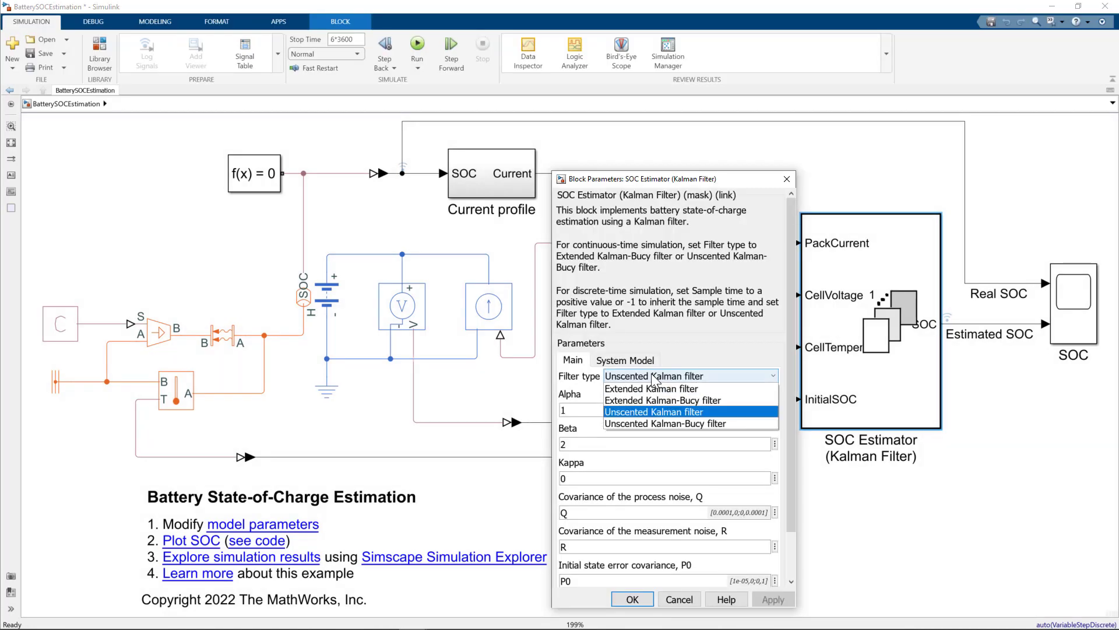
click(651, 424)
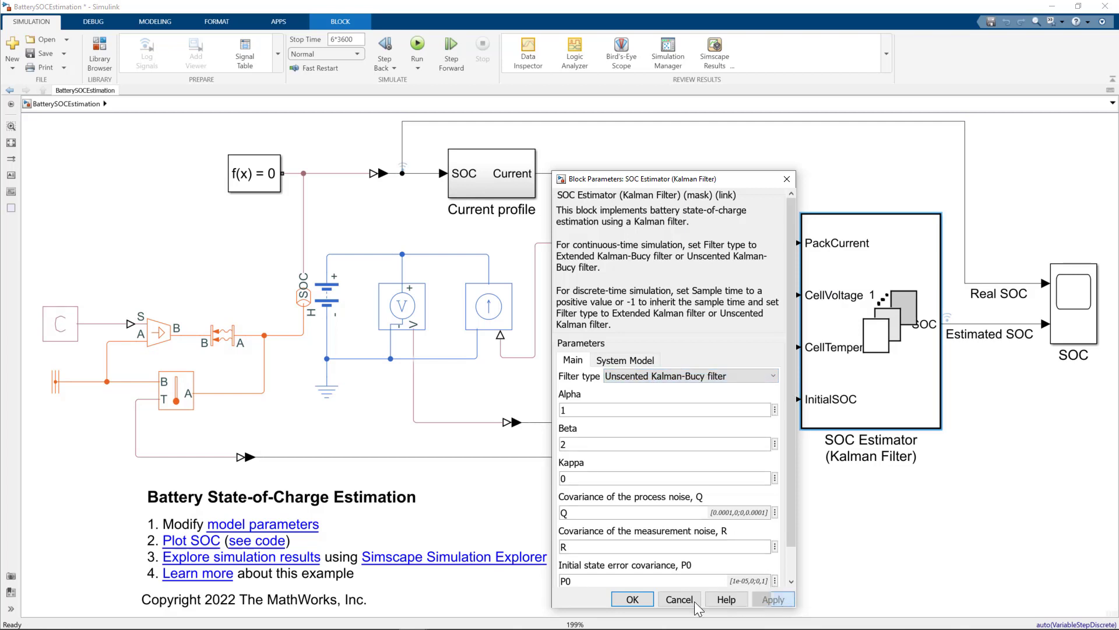
click(632, 600)
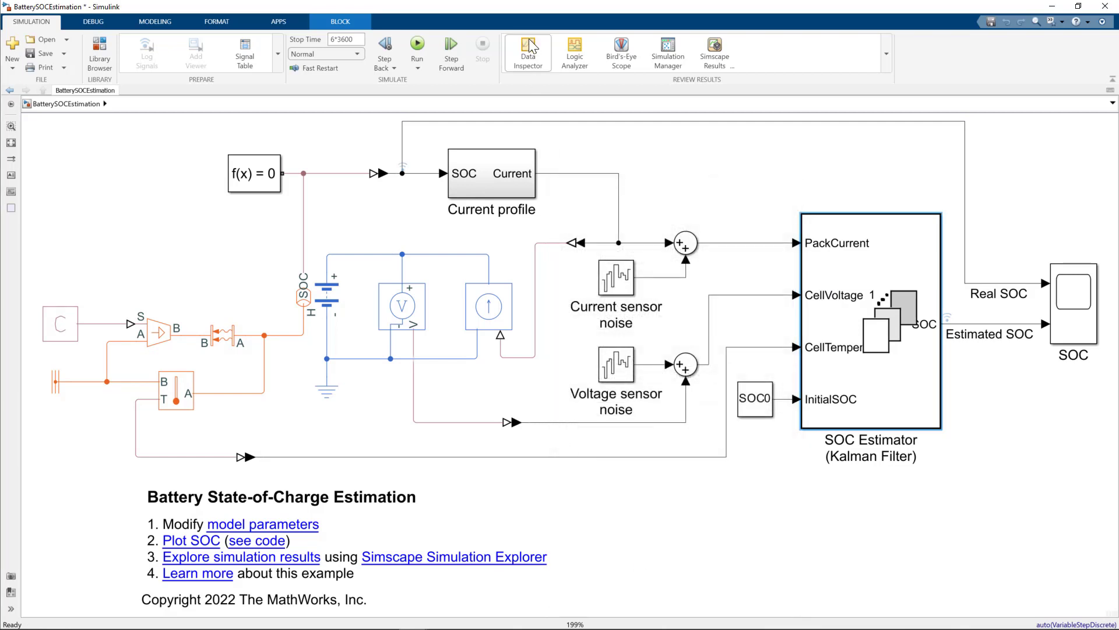
click(417, 50)
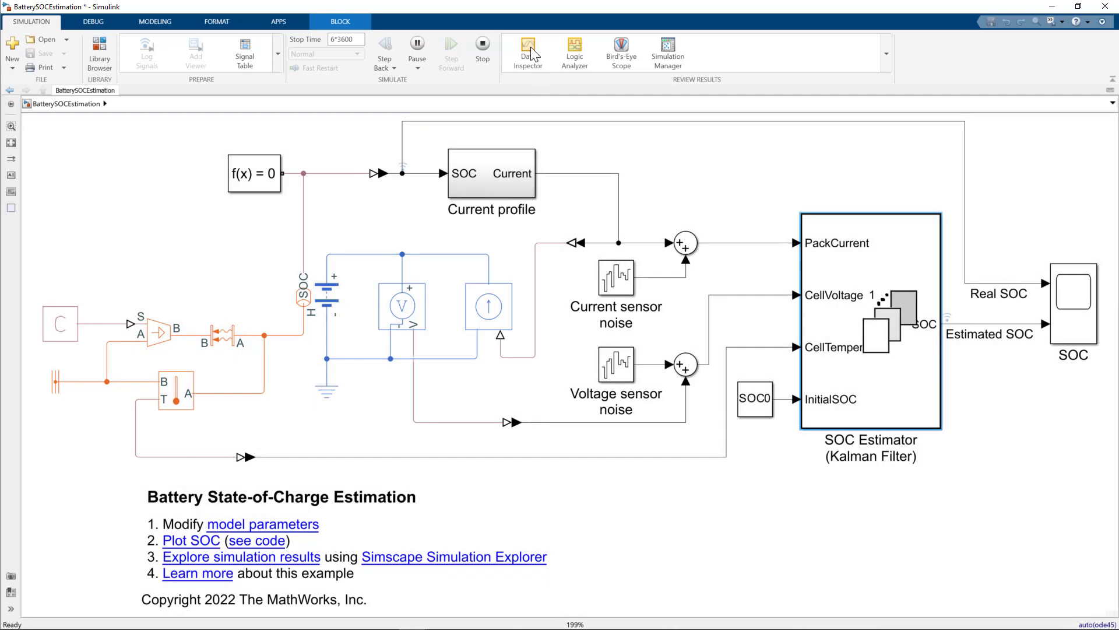
Fit the Data Inspector plot to view and add Run 3's est_soc in orange
click(532, 55)
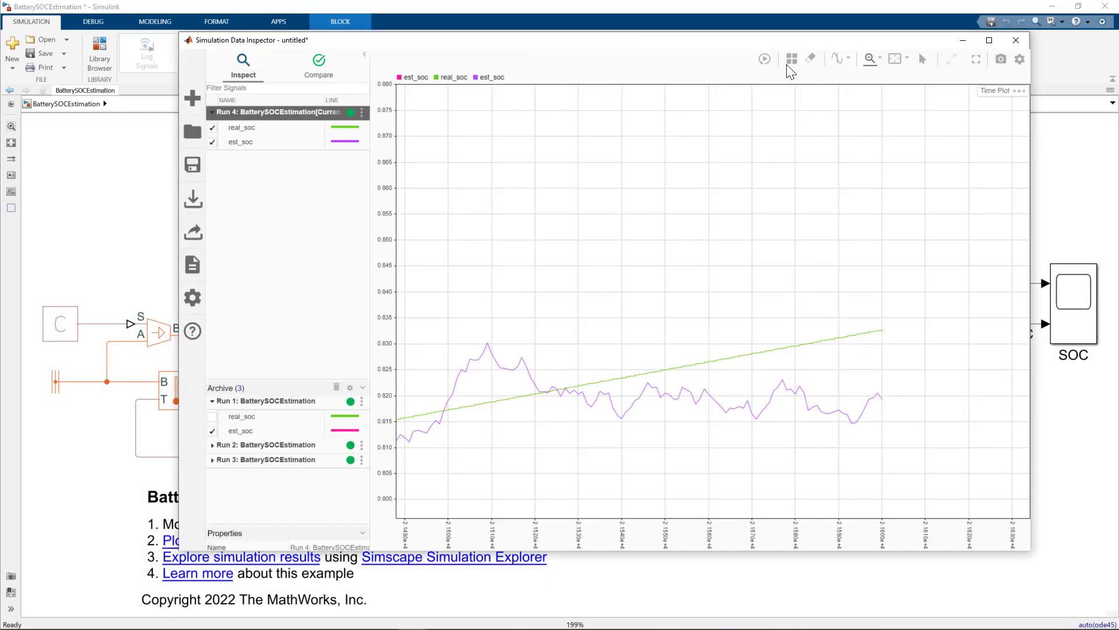
click(894, 59)
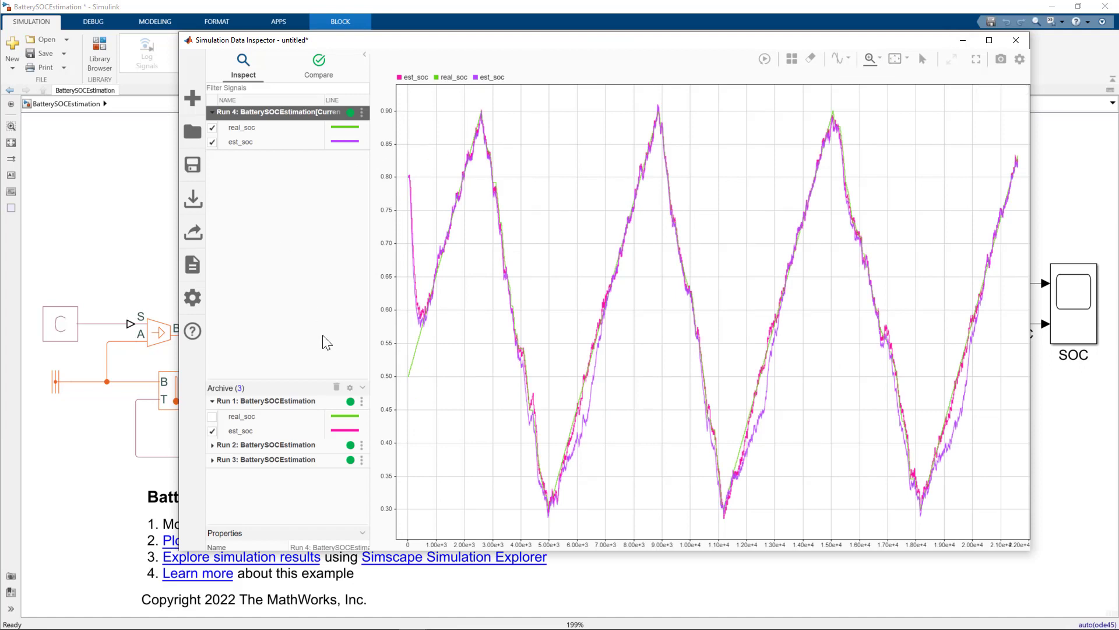
click(213, 461)
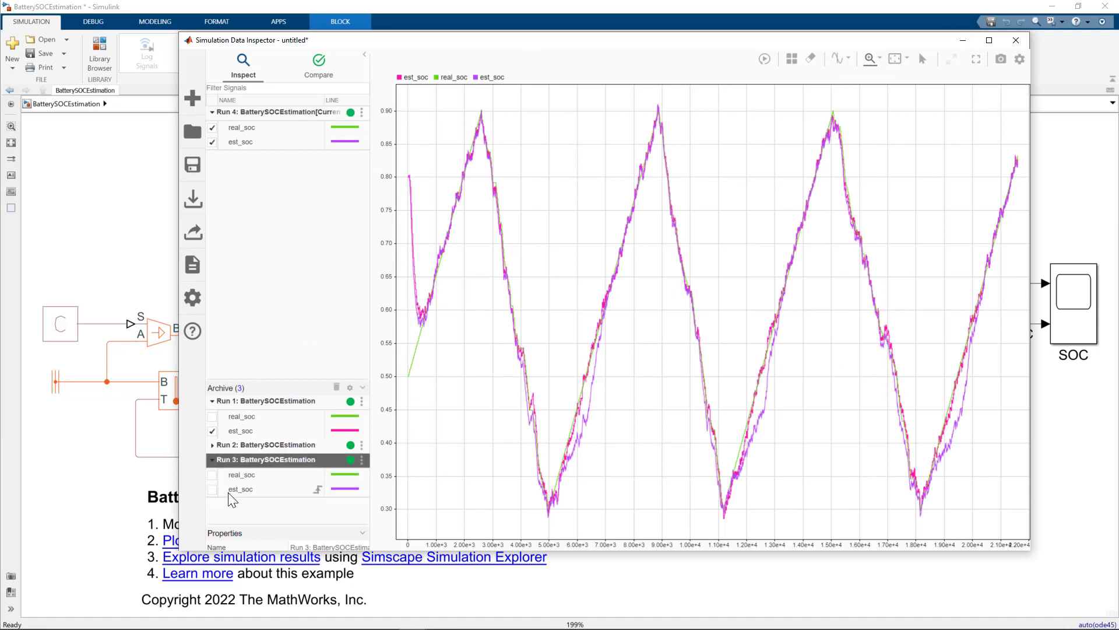
click(212, 492)
click(213, 490)
click(345, 491)
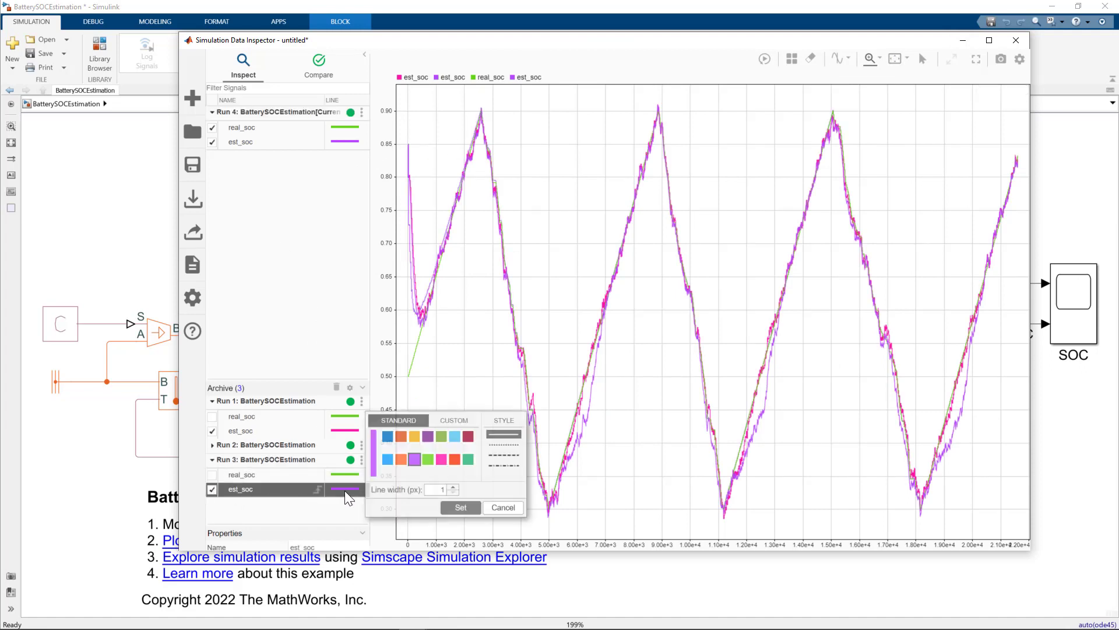
click(401, 460)
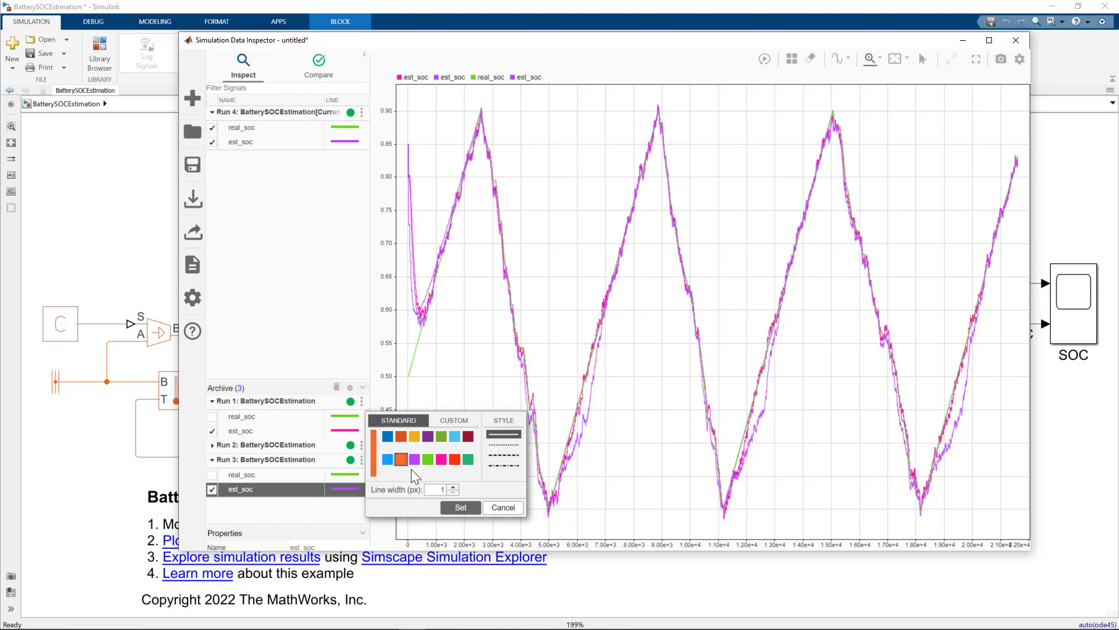
click(460, 507)
Add Run 2's est_soc in yellow, zoom into about 5,000–8,800 s, then fit to view
click(211, 446)
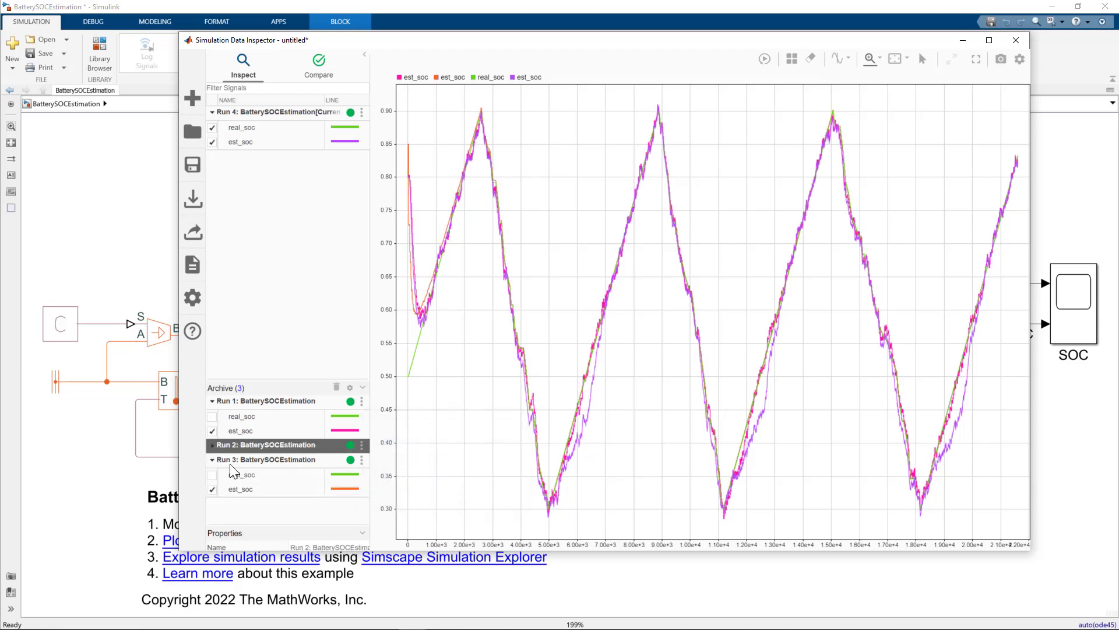
click(212, 445)
click(213, 474)
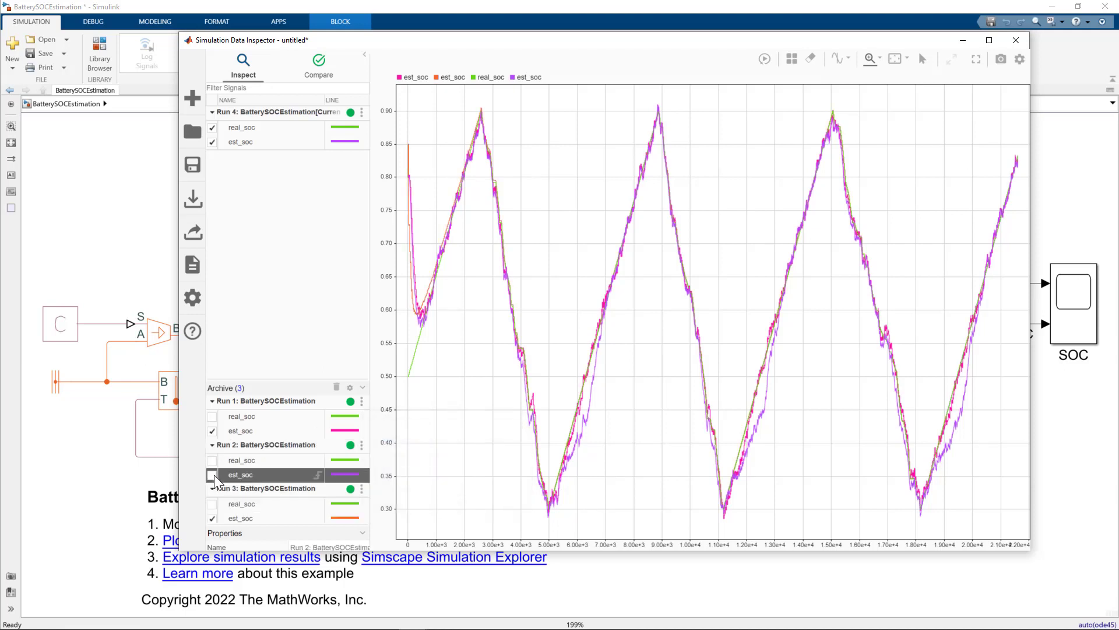
click(345, 474)
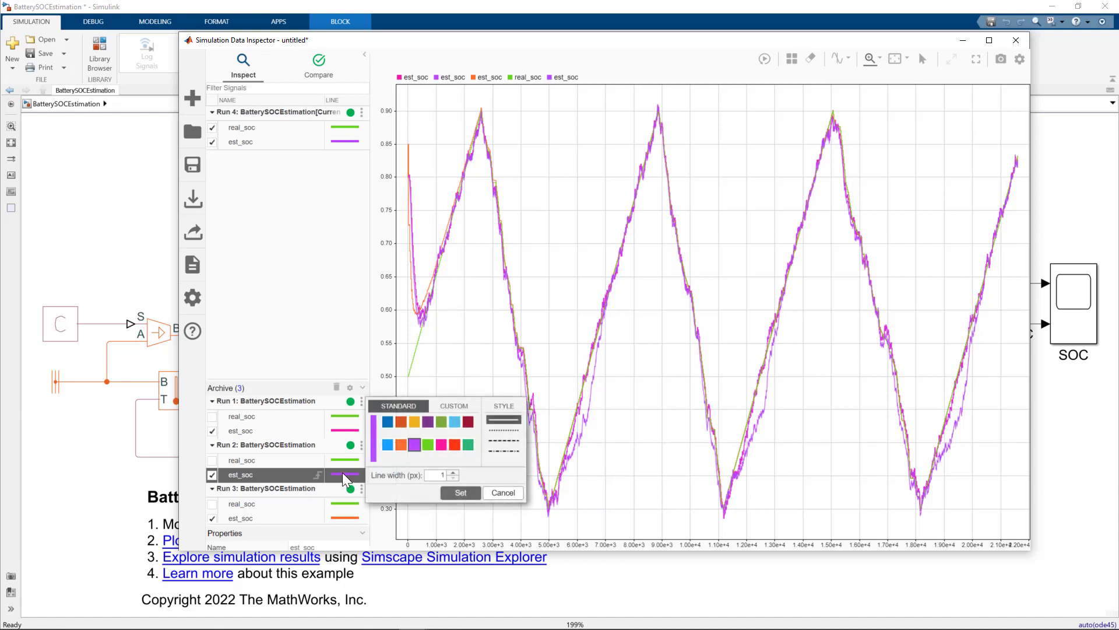
click(415, 423)
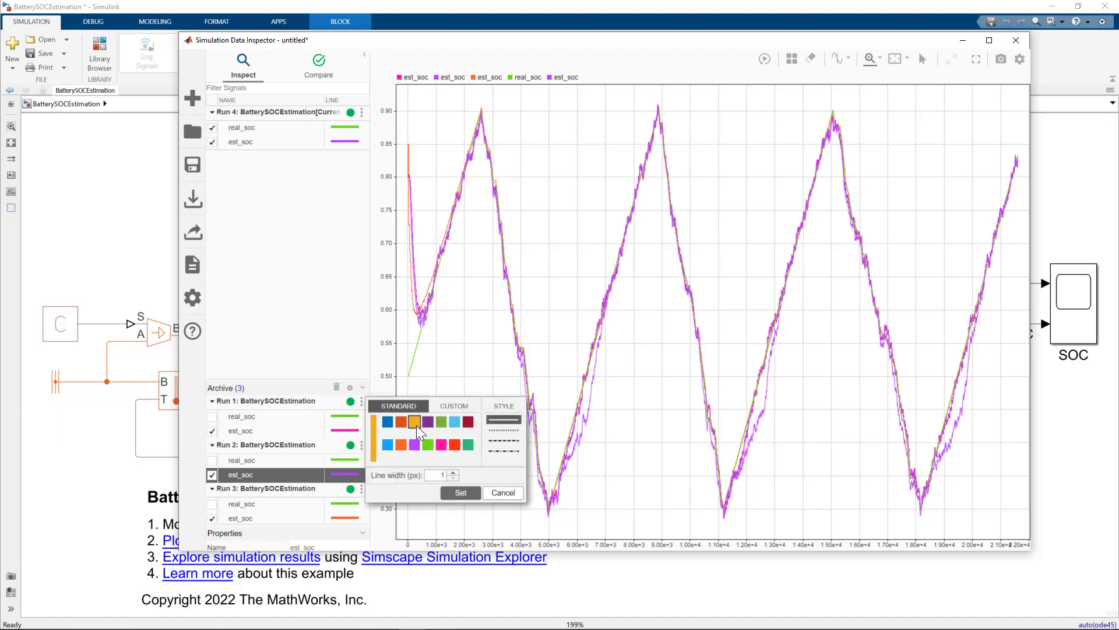
click(459, 493)
drag(548, 522, 660, 93)
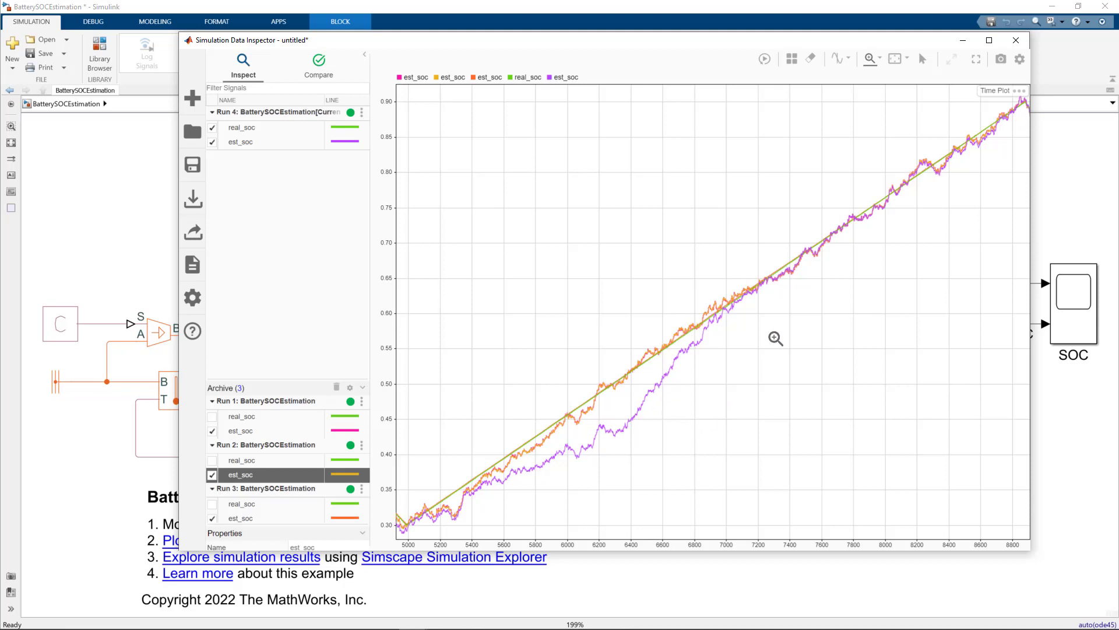
click(895, 61)
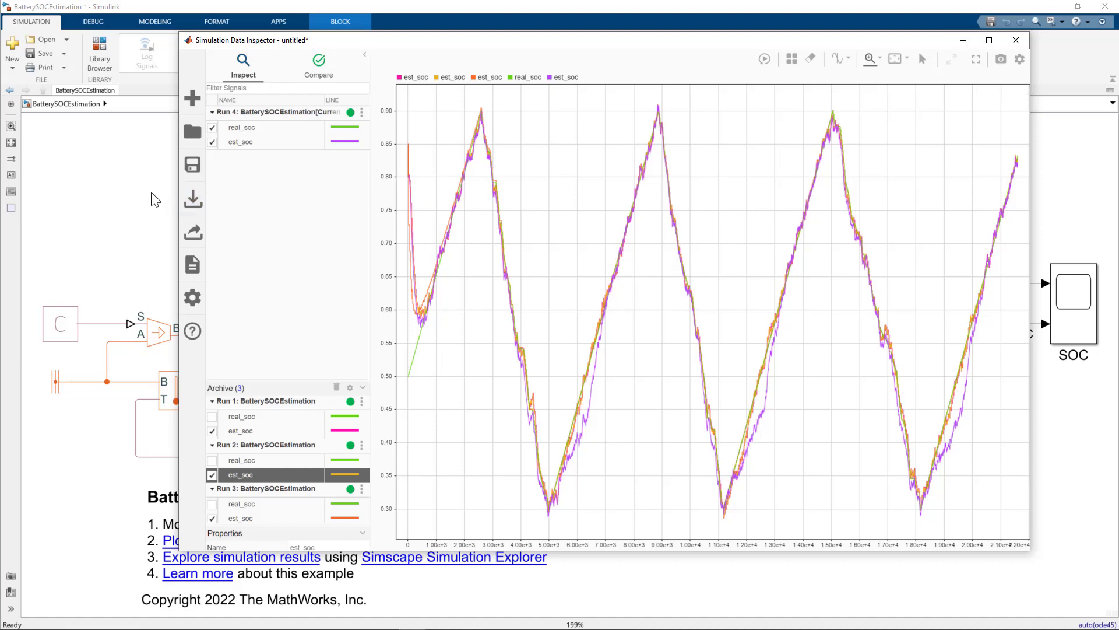
Bring the BatterySOCEstimation Simulink diagram back to the front
click(160, 208)
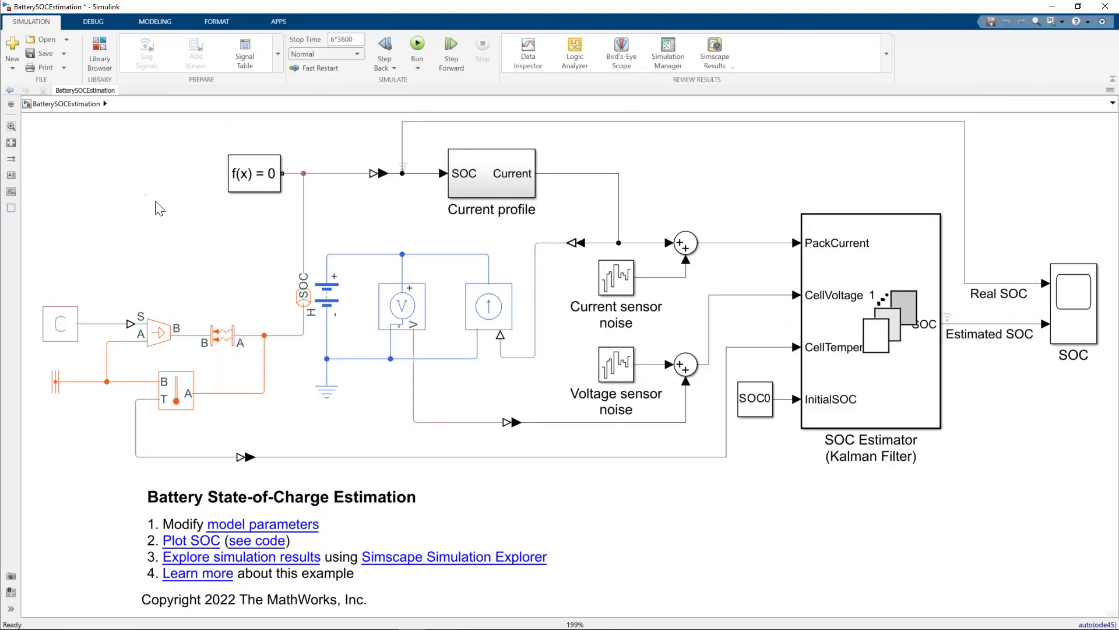